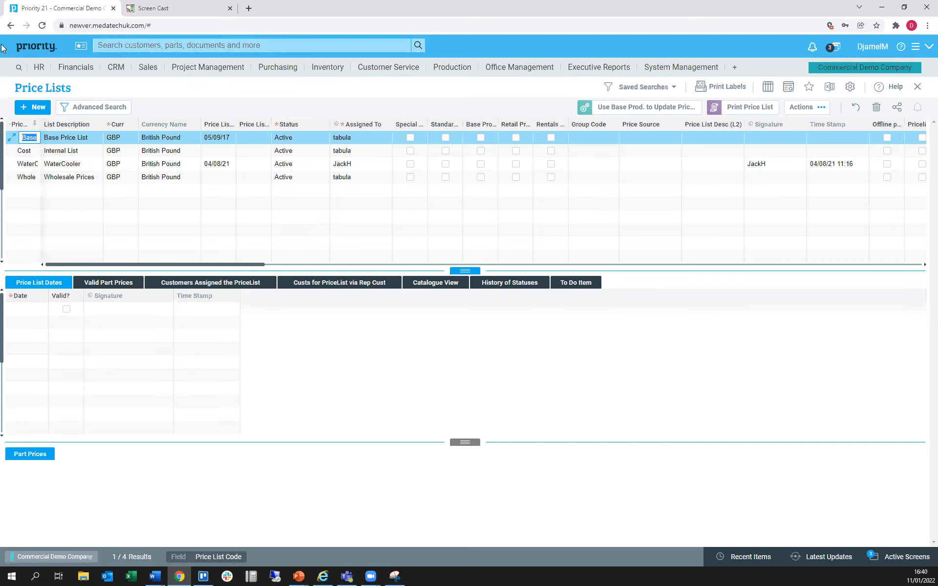
Open the Vendors form and retrieve the Scansource UK LTD record to check its vendor rating
left_click(36, 46)
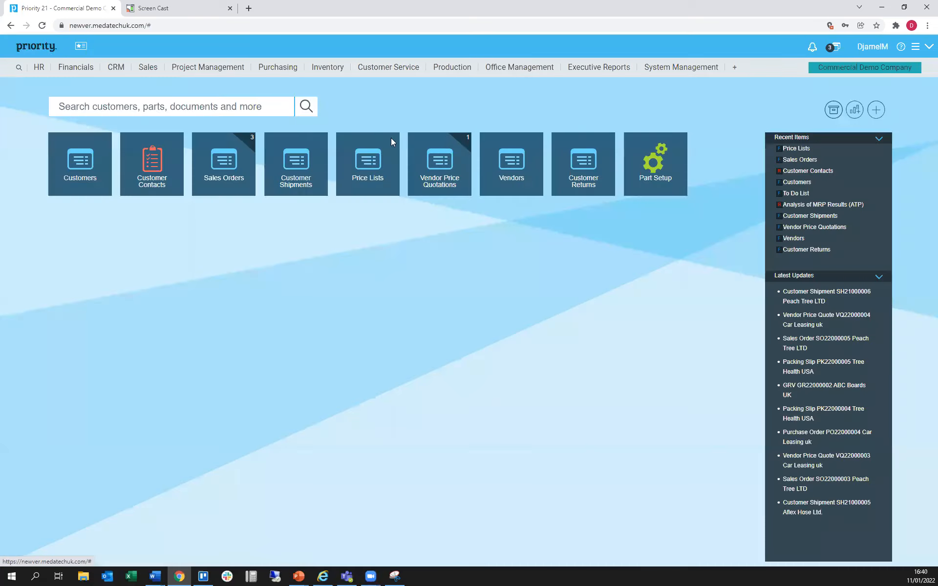
left_click(504, 164)
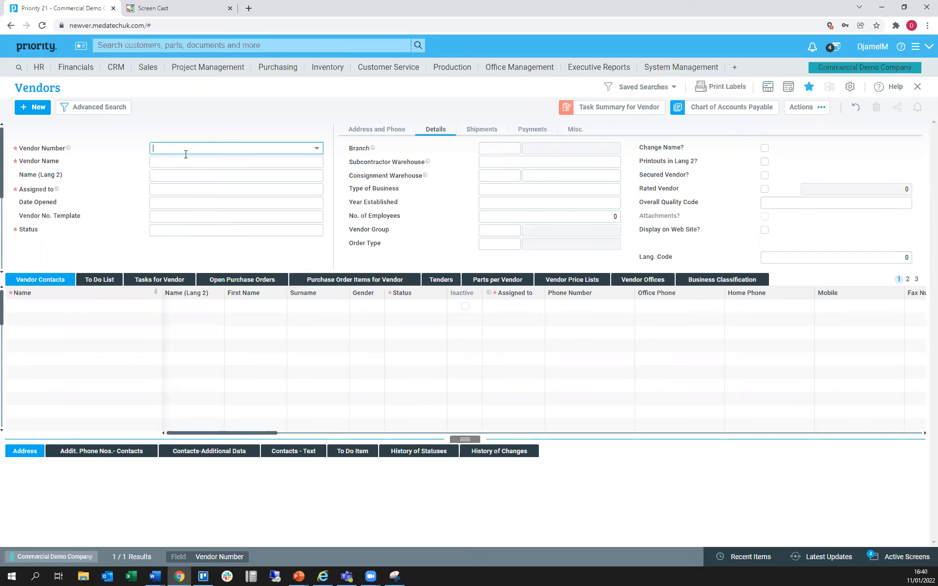
key("F11")
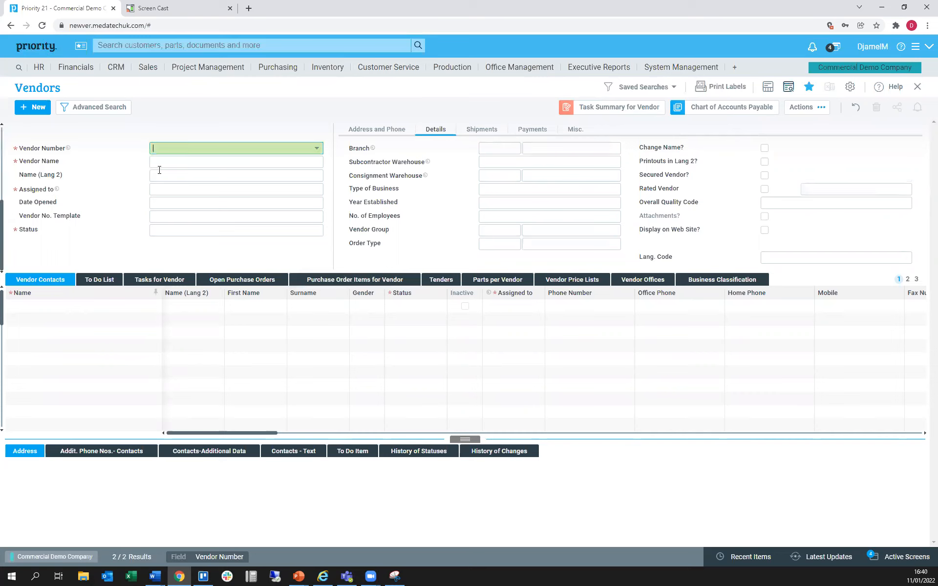
key("F6")
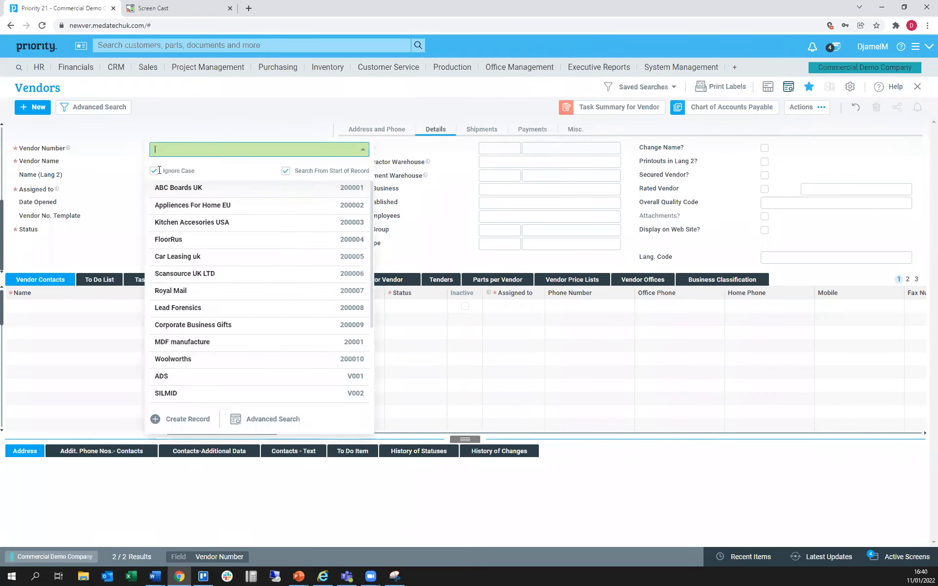
type("2000")
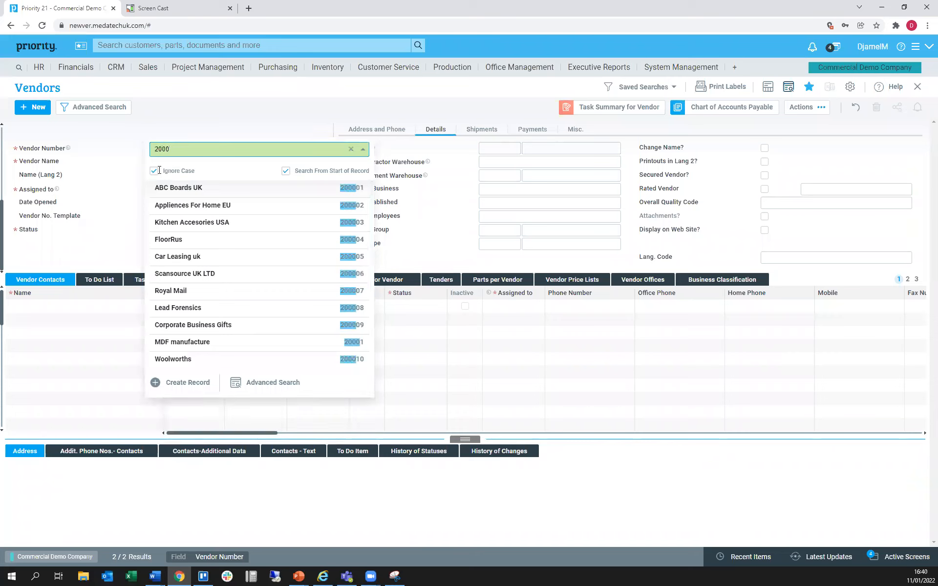
type("06")
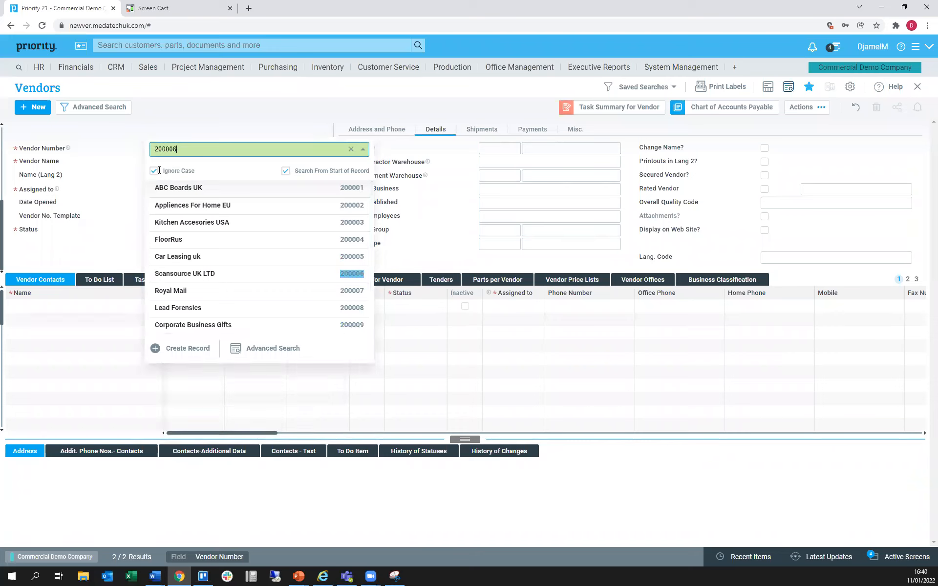
key("Return")
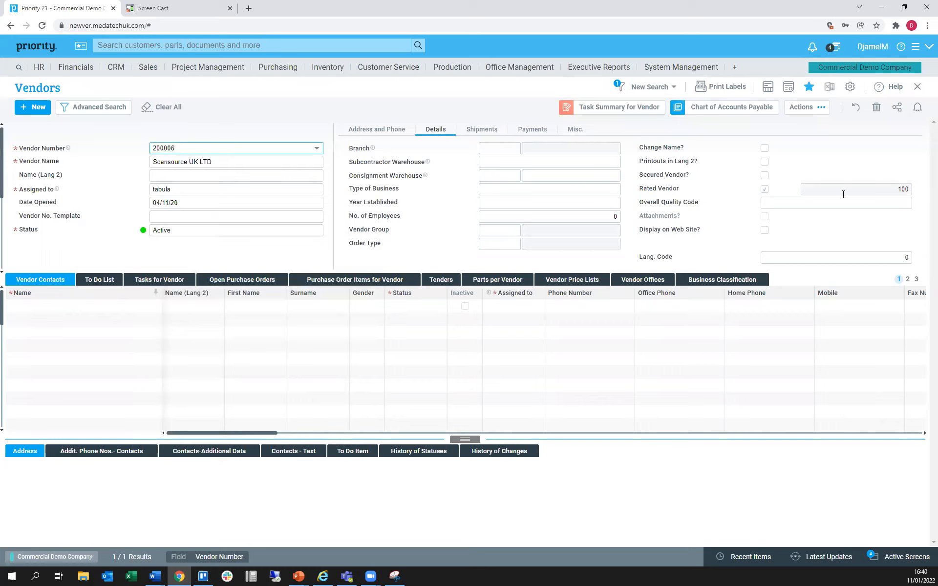
left_click(859, 190)
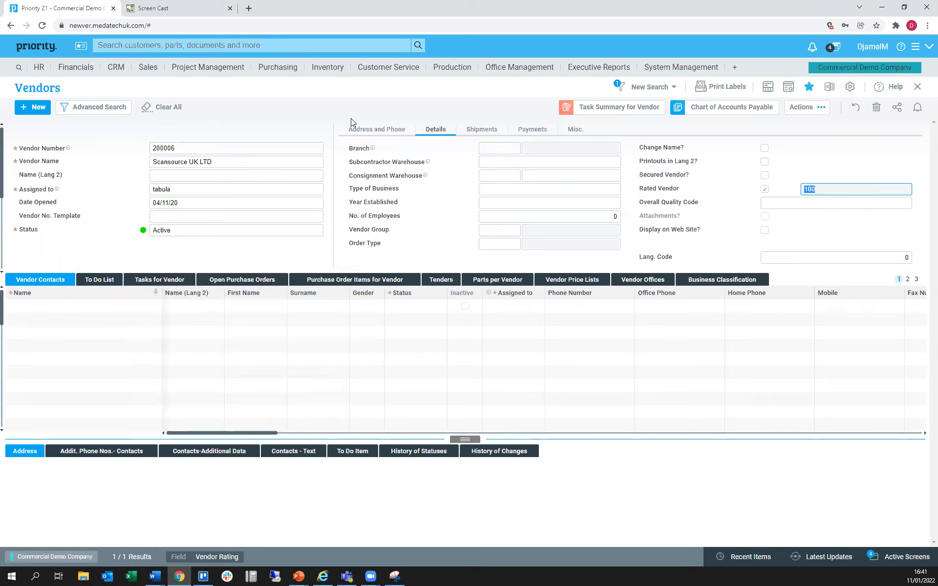
Retrieve the vendor record for Appliances For Home EU and check its vendor rating
left_click(209, 147)
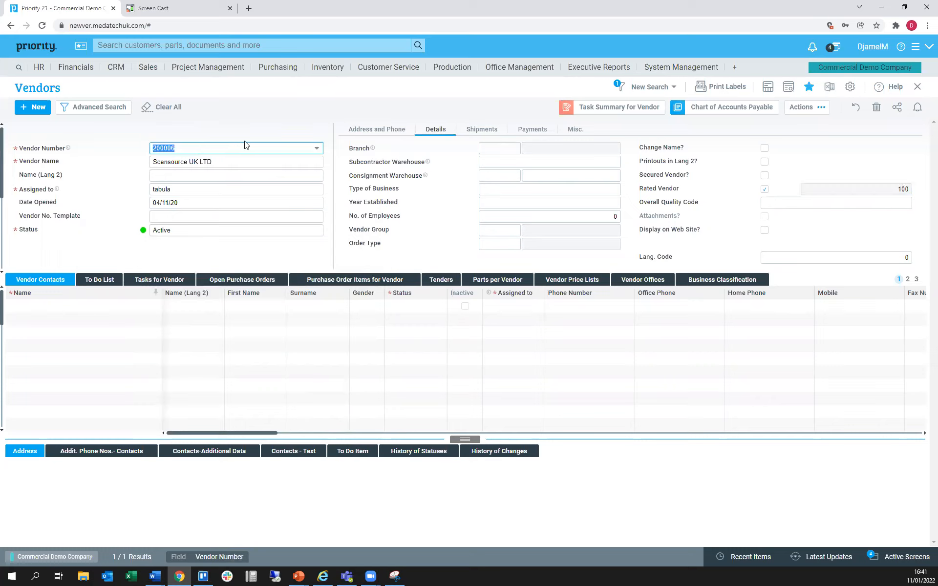
key("F11")
type("20")
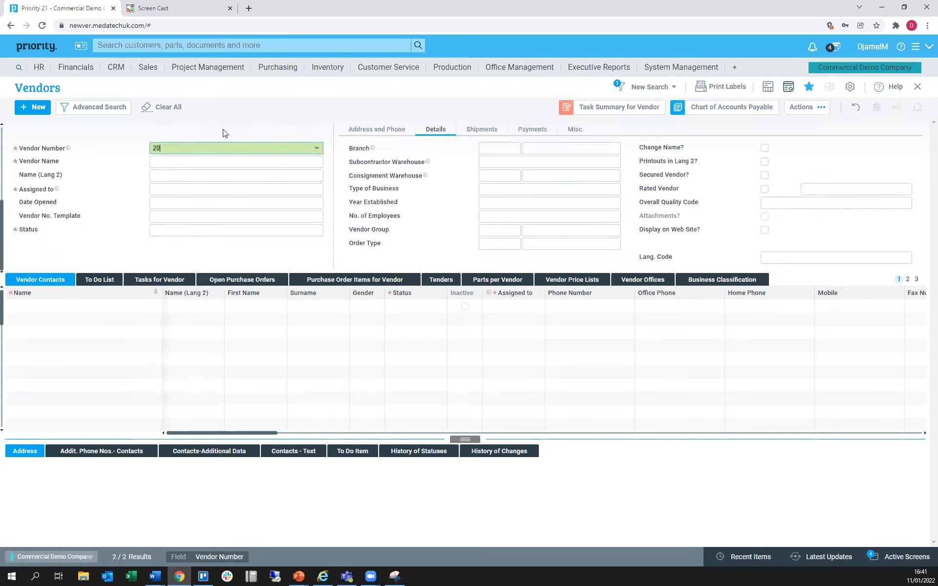
type("0002")
key("Return")
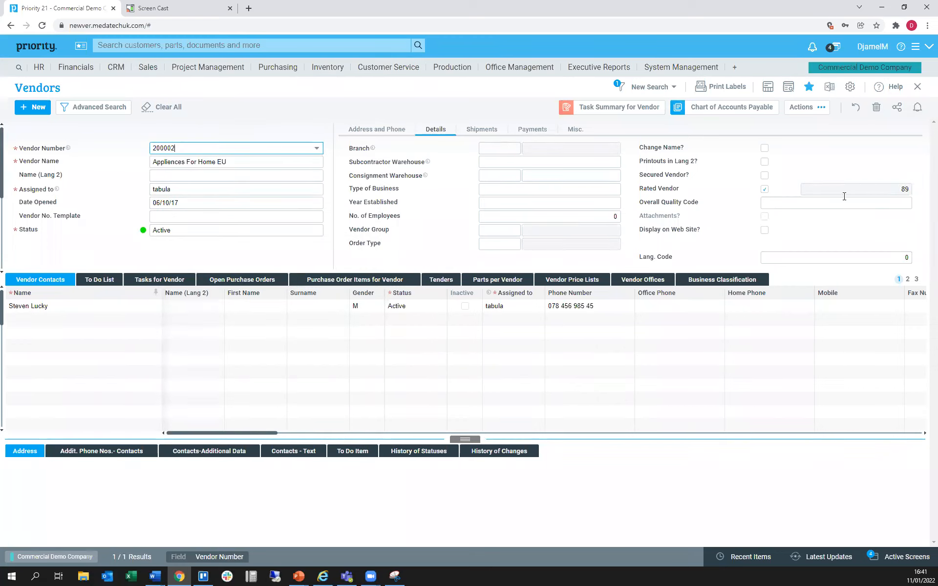
left_click(846, 190)
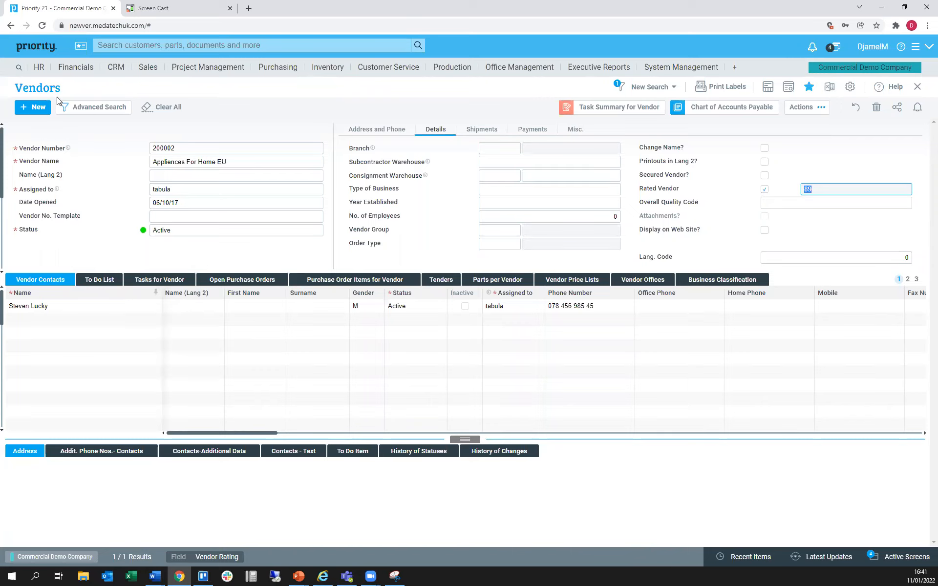
Open the draft Car Leasing uk vendor price quotation from its to-do list and set its status to Authorised
left_click(36, 47)
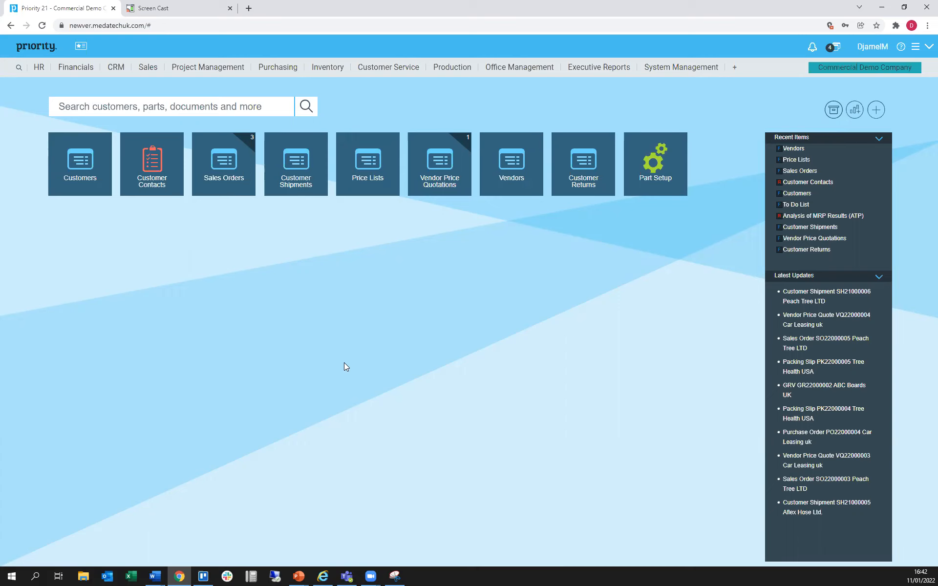
left_click(468, 146)
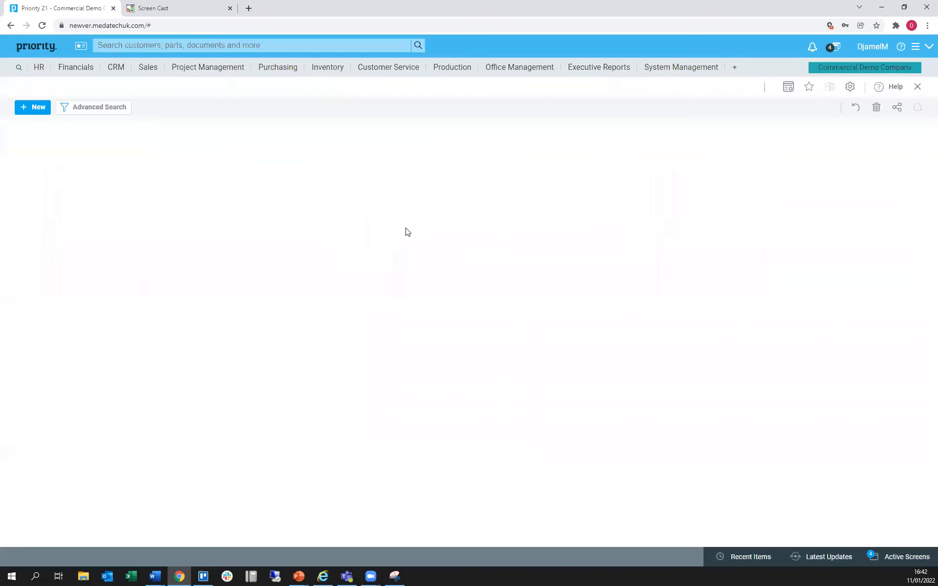
left_click(172, 139)
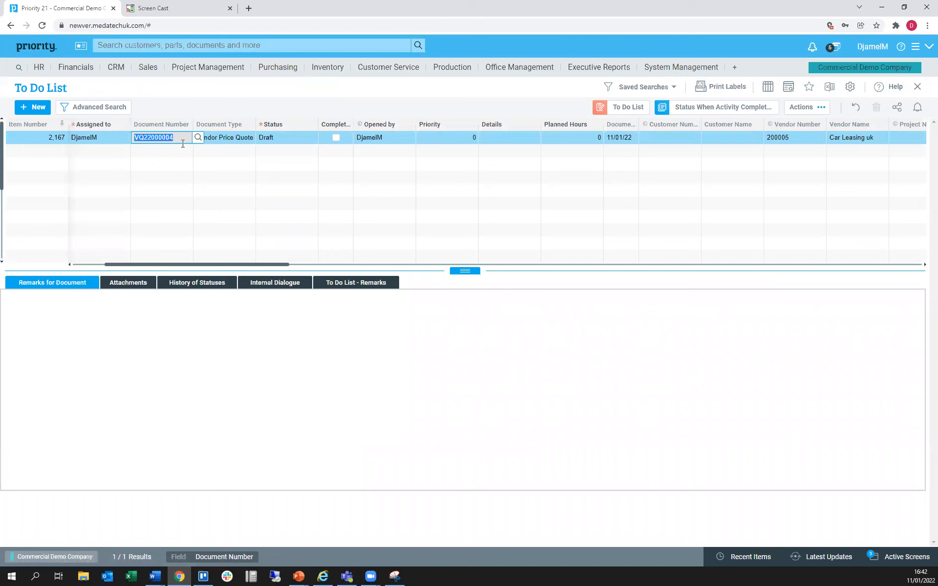
key("F6")
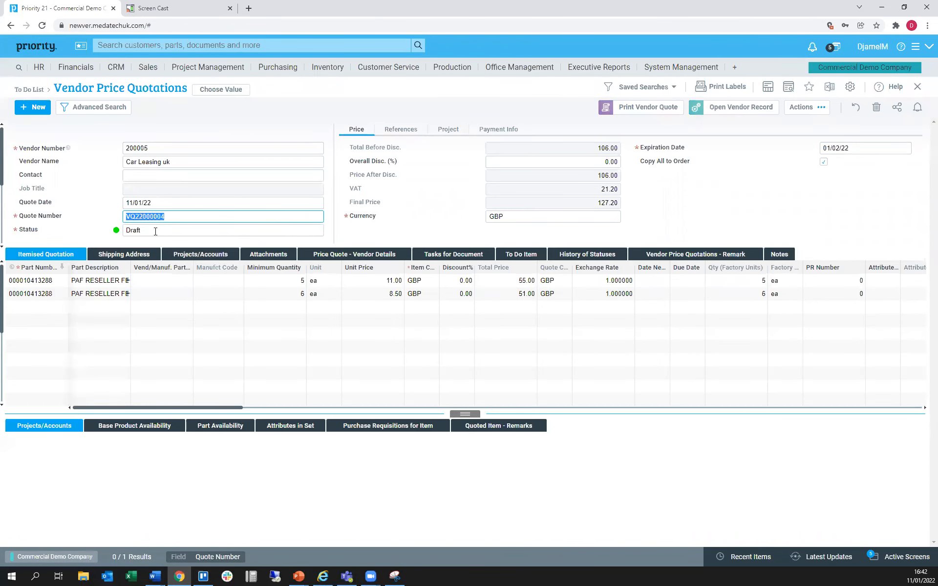
left_click(155, 231)
left_click(318, 232)
left_click(178, 289)
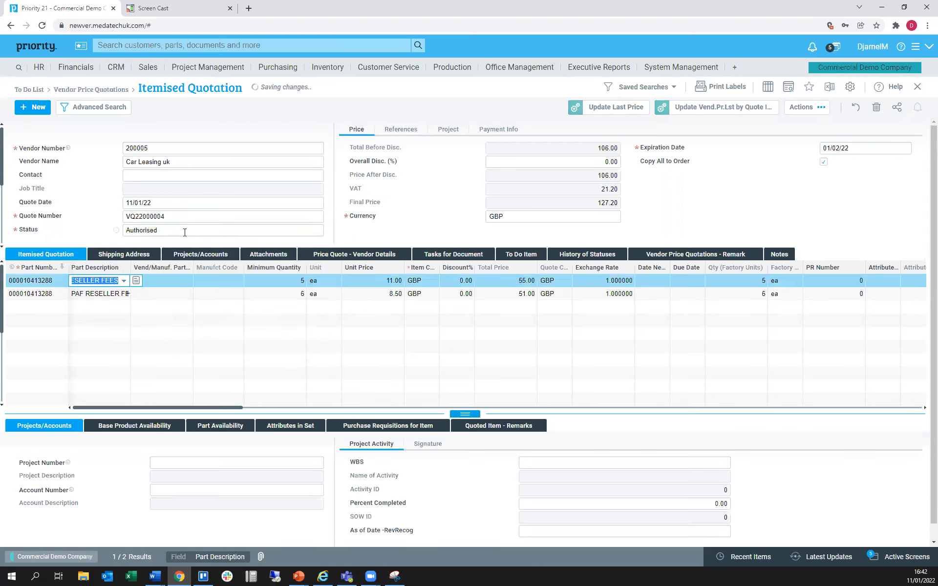
Open a purchase order for the authorised Car Leasing uk quote and display it in the Purchase Orders form
left_click(801, 108)
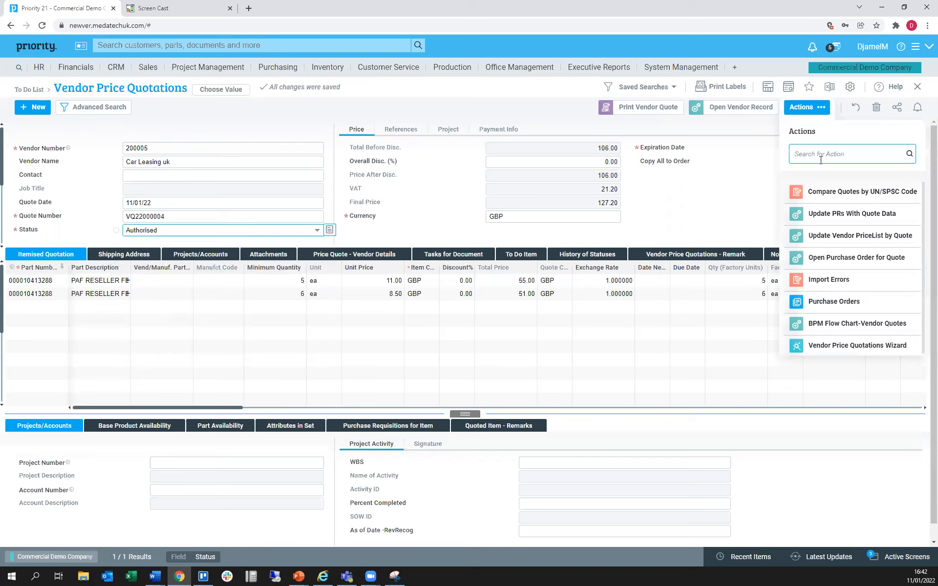
left_click(857, 259)
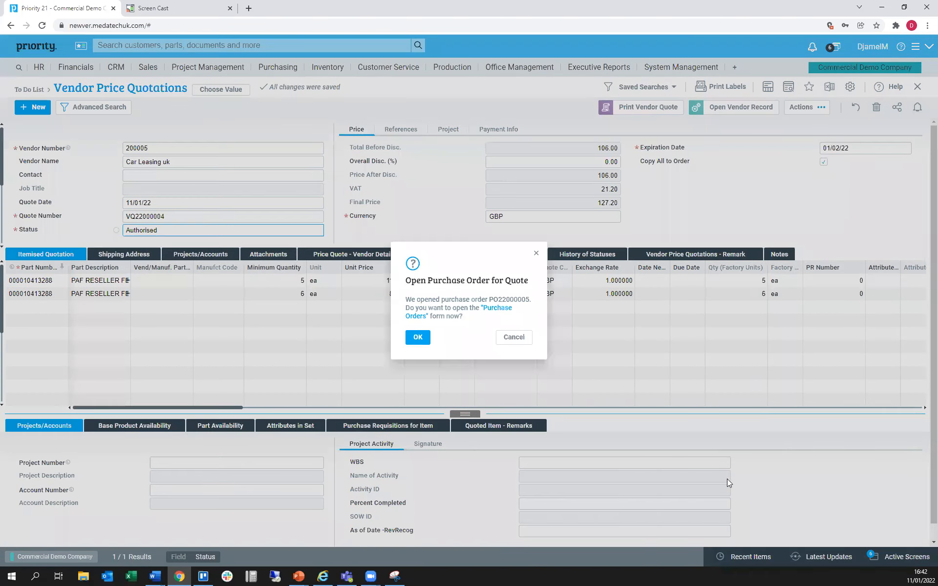
left_click(418, 337)
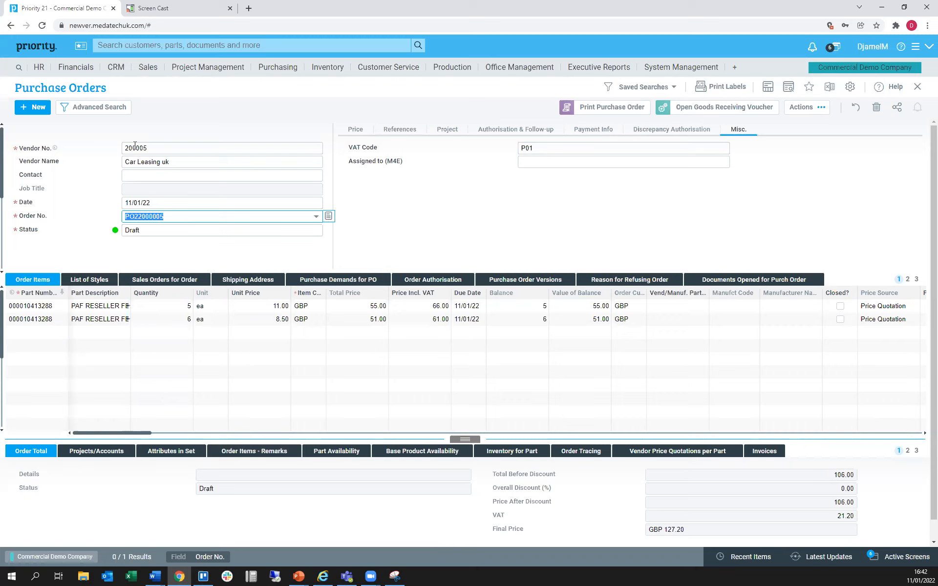
Start a new customer return for Peach Tree LTD by pasting the shipping document number as its Ship Doc. reference
left_click(36, 46)
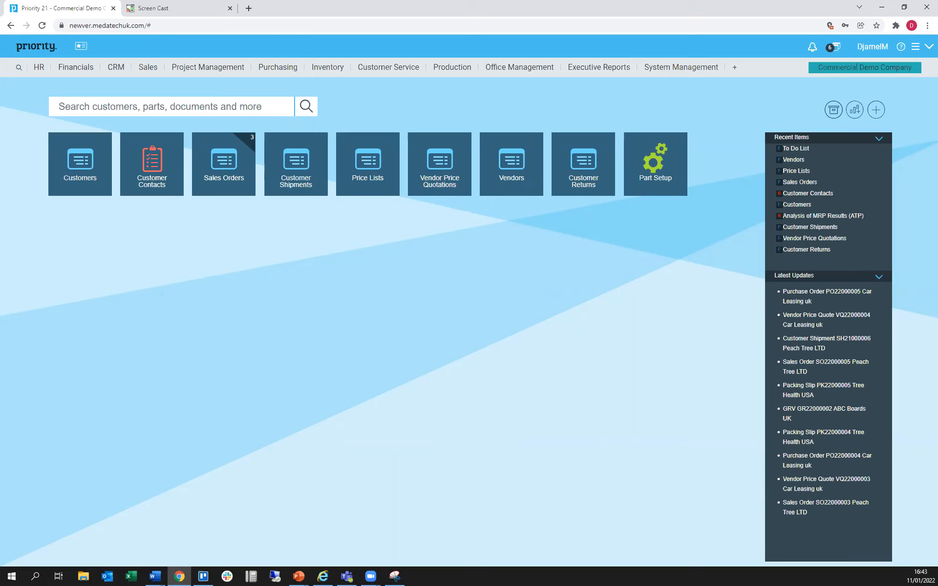
key("alt+Tab")
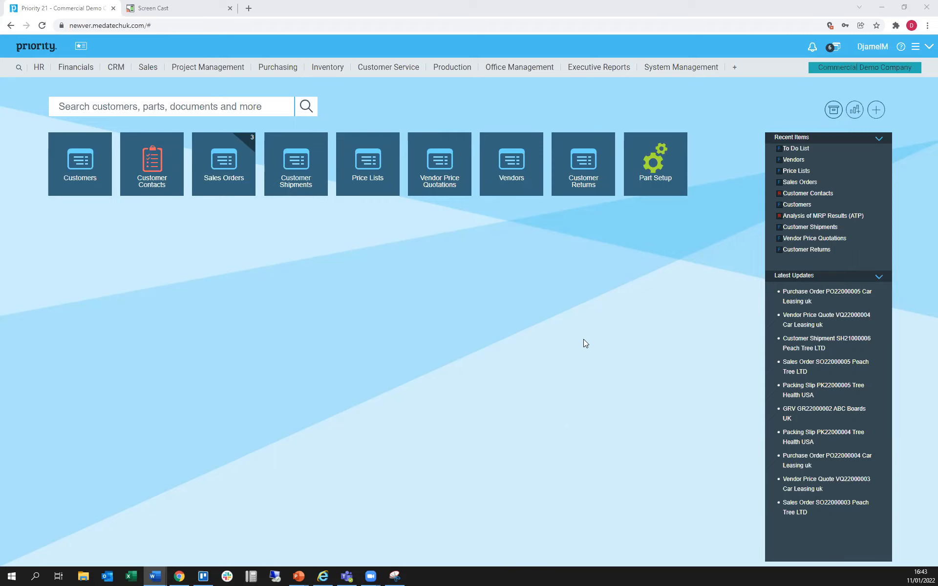
left_click(570, 168)
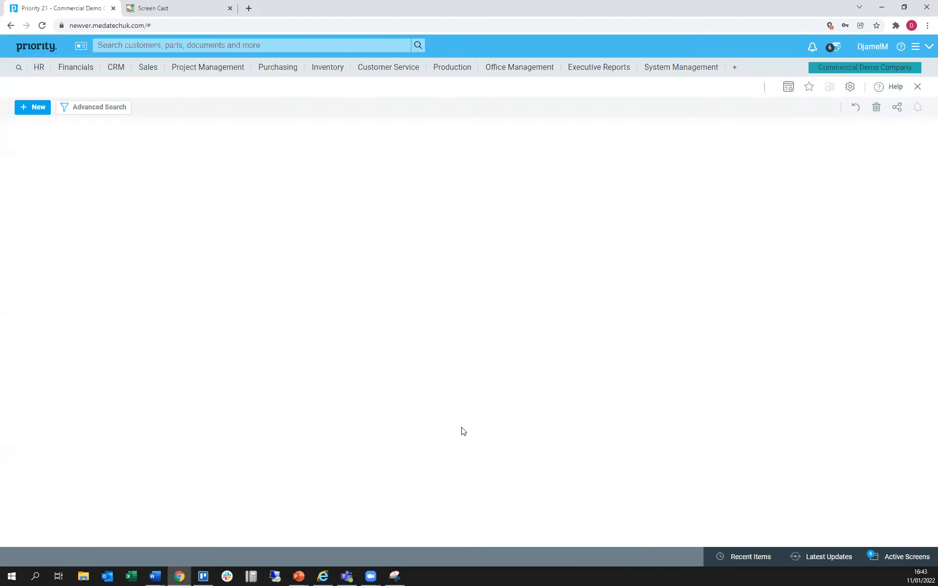
left_click(494, 148)
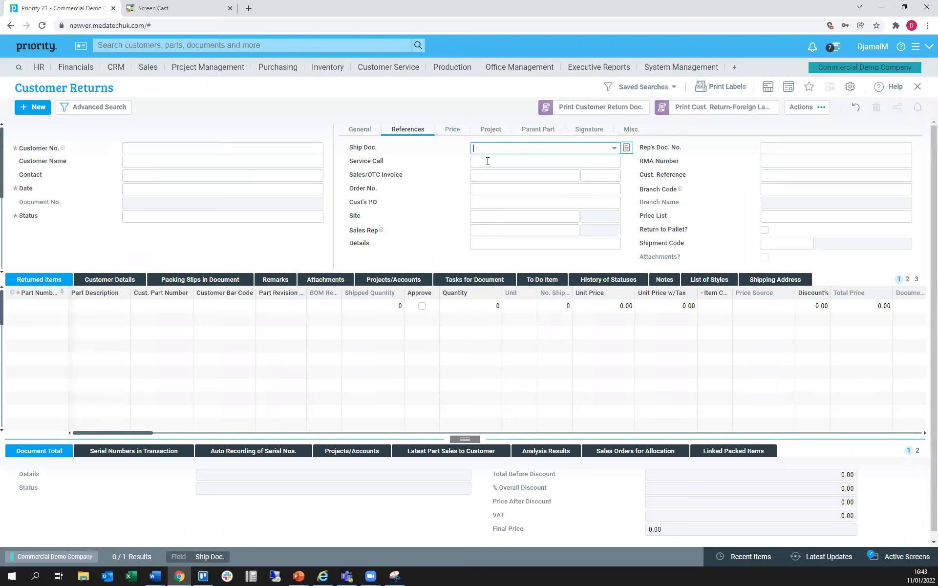
type("SH21000006")
left_click(486, 163)
left_click(194, 207)
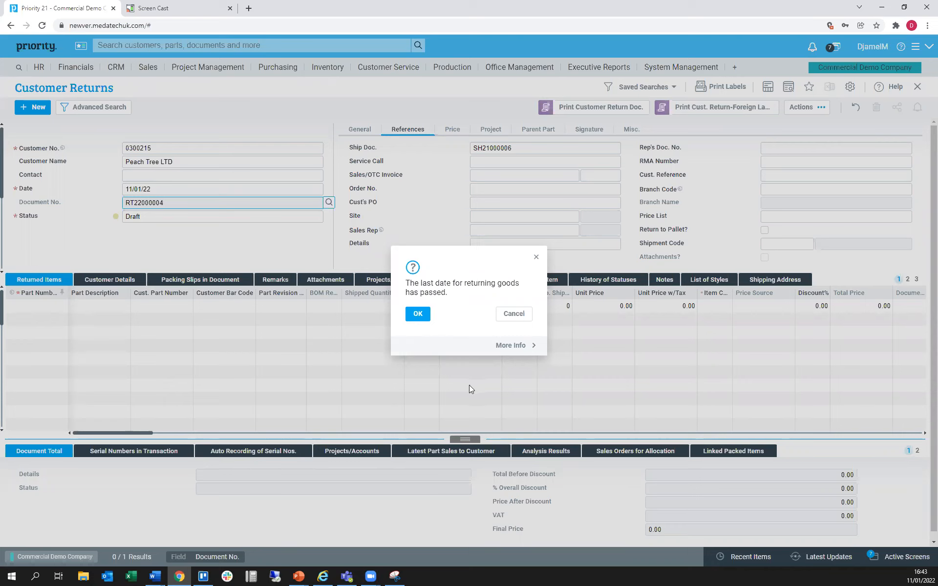
Read the explanation of the return time-limit warning, accept the late return and go to the return's status
left_click(512, 346)
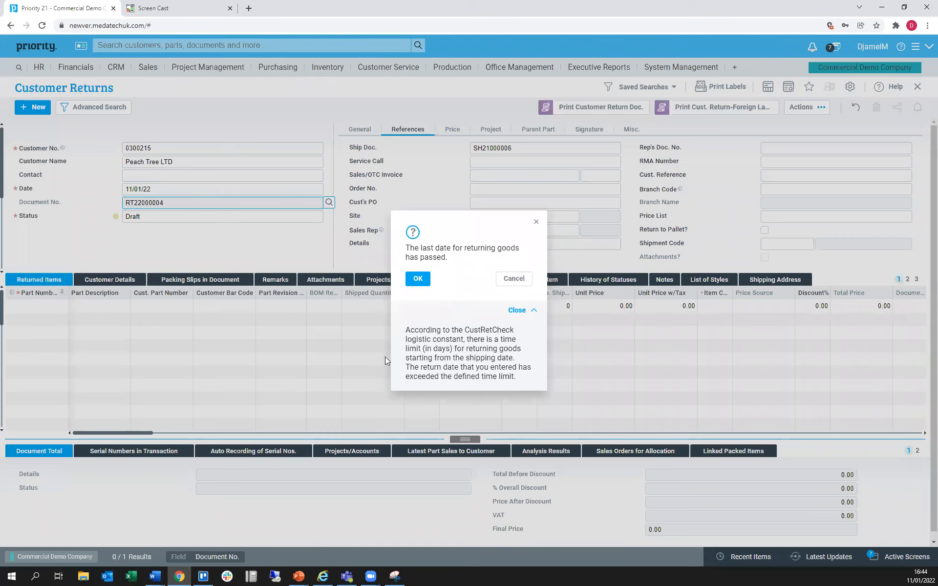
left_click(521, 311)
left_click(425, 314)
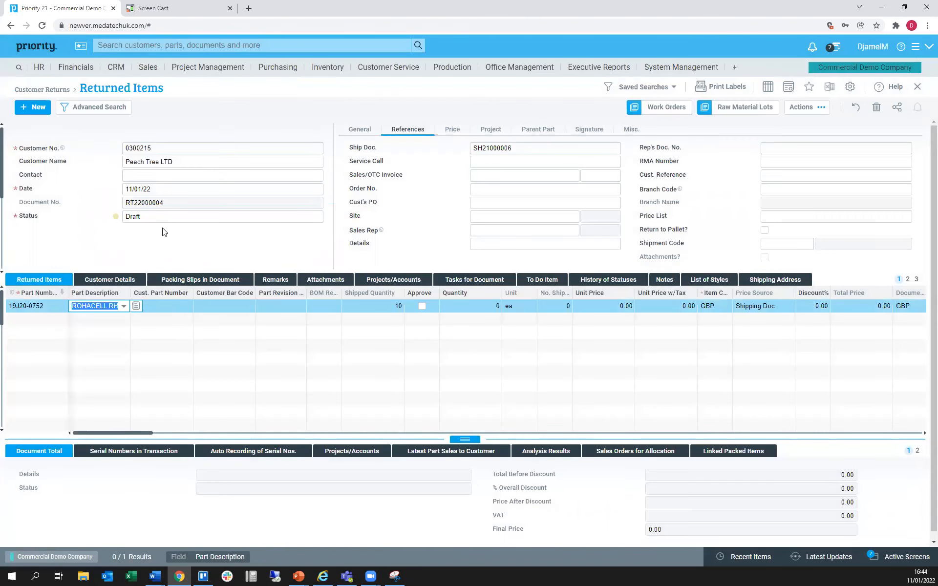
left_click(163, 221)
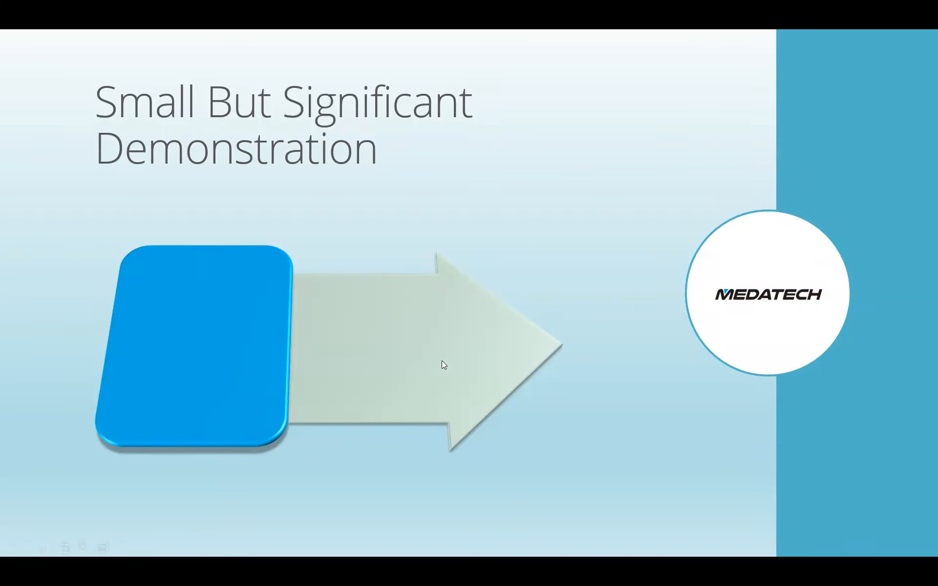
left_click(435, 342)
left_click(435, 342)
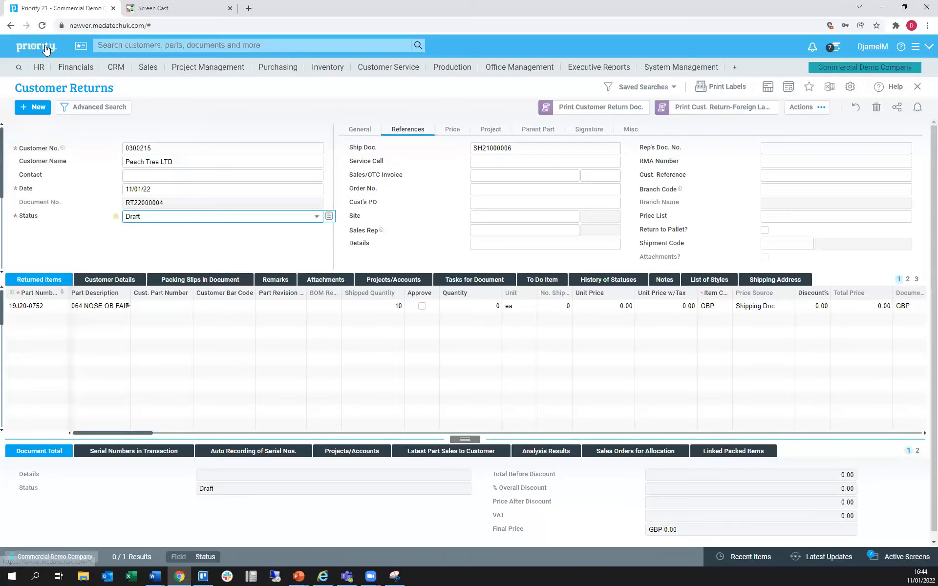
Open the draft Peach Tree LTD sales order from the sales orders to-do list and set its status to Confirmed
left_click(49, 49)
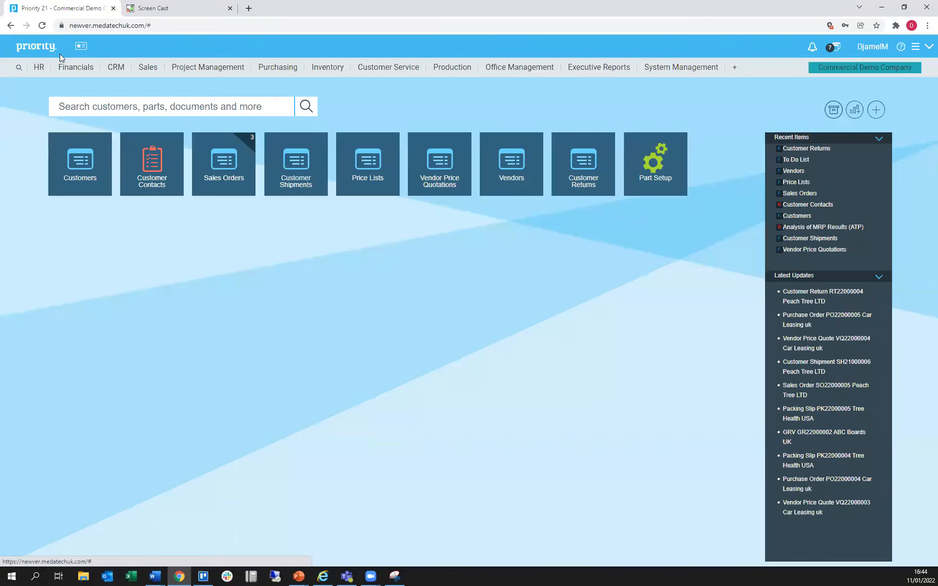
left_click(251, 143)
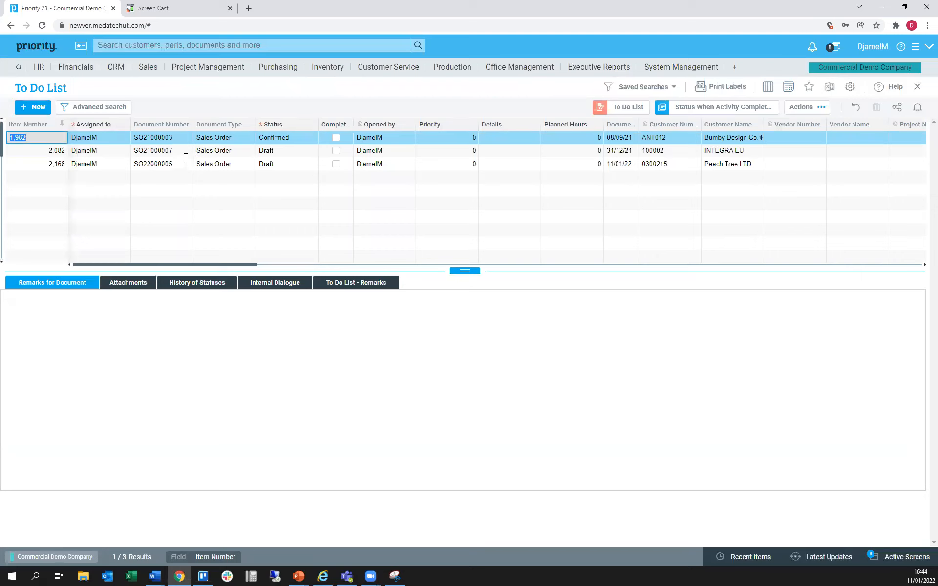
left_click(171, 152)
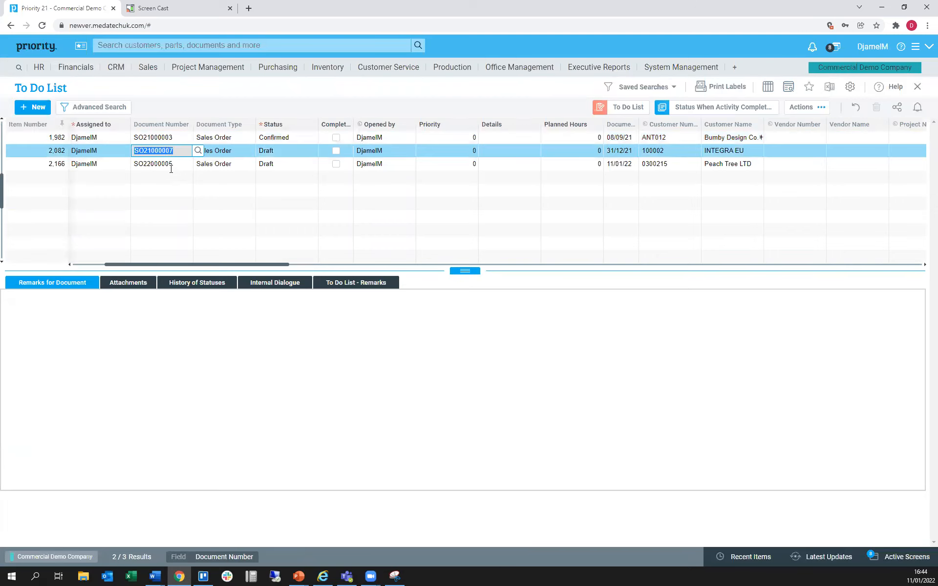
left_click(171, 168)
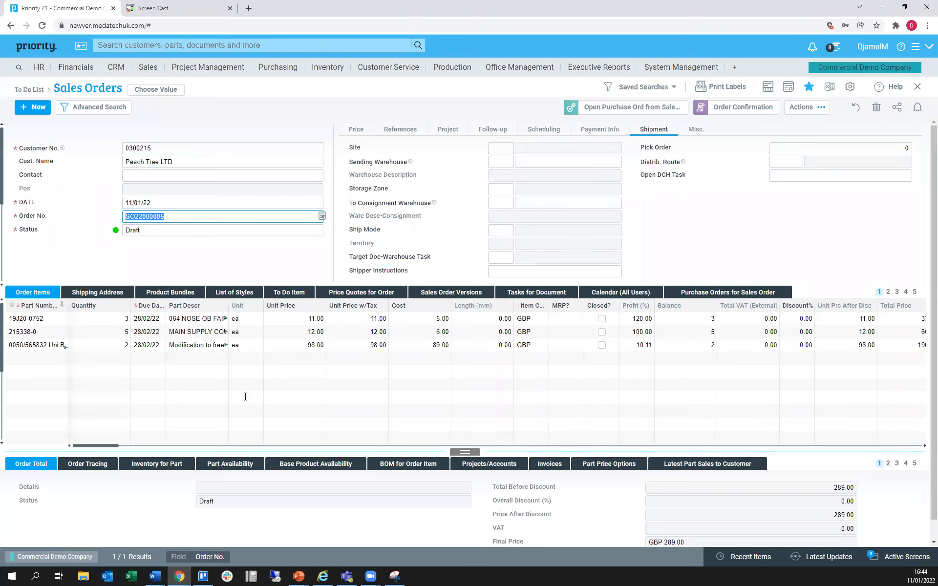
left_click(174, 232)
left_click(316, 230)
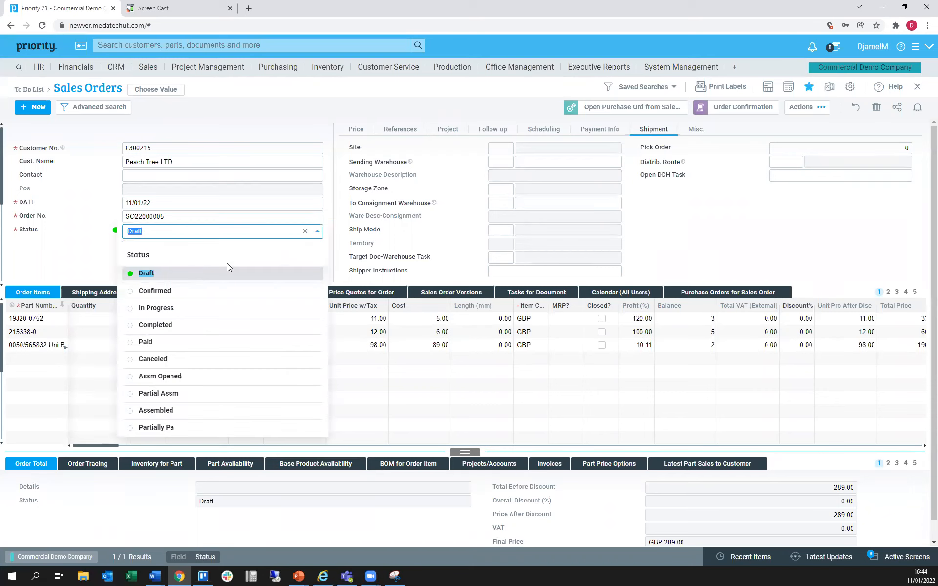
left_click(178, 289)
left_click(138, 319)
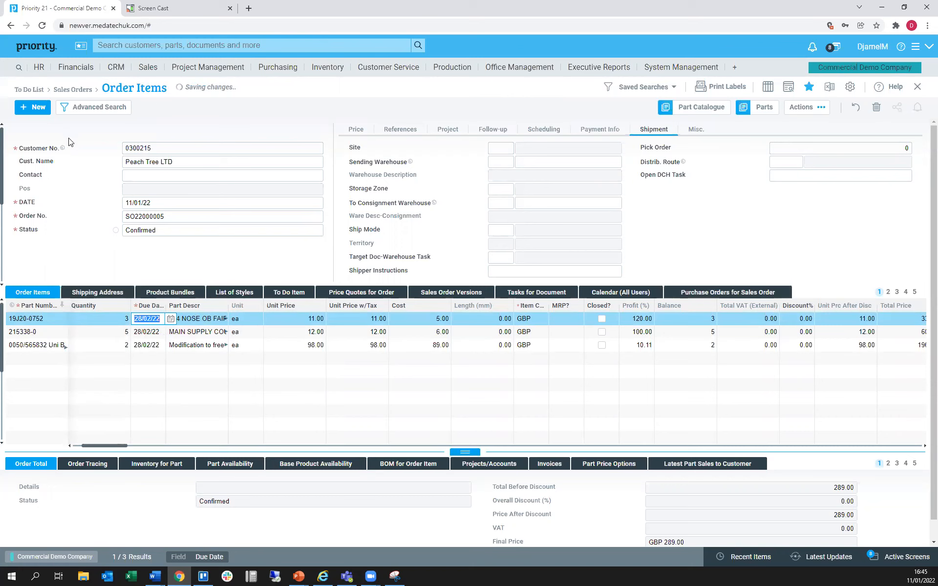
Run Allocate Inventory for Order on the confirmed Peach Tree LTD sales order, with the Allocate Inventory action and the Main warehouse
left_click(199, 222)
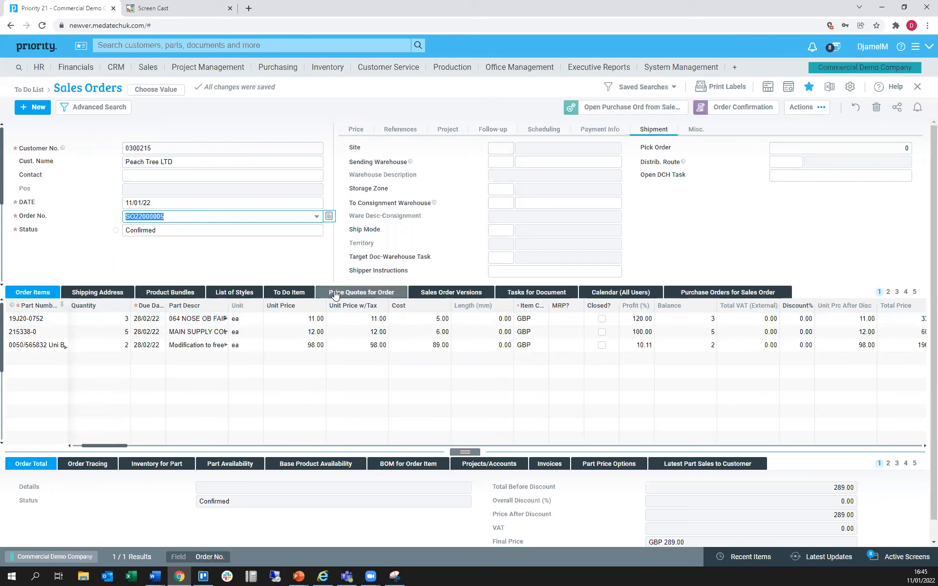
left_click(791, 112)
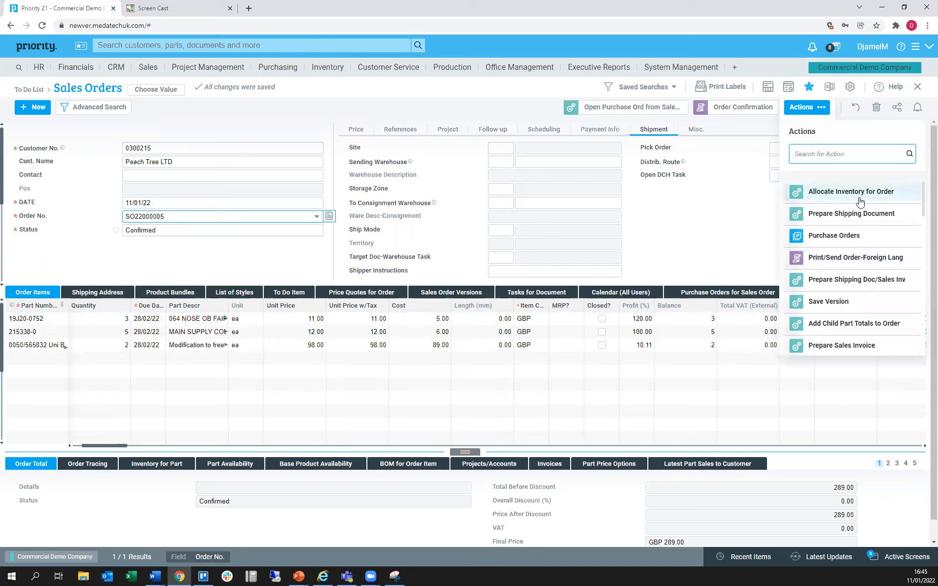
left_click(860, 200)
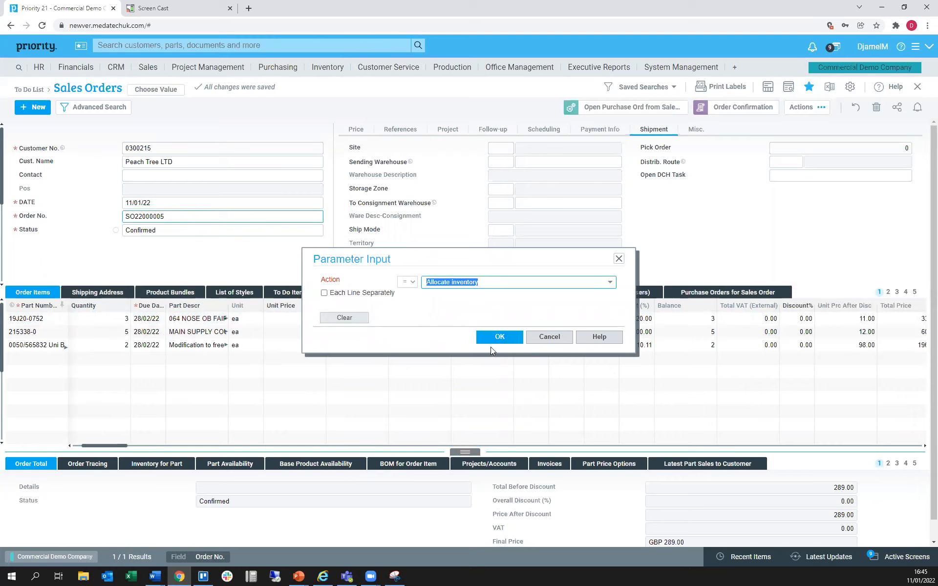
left_click(499, 337)
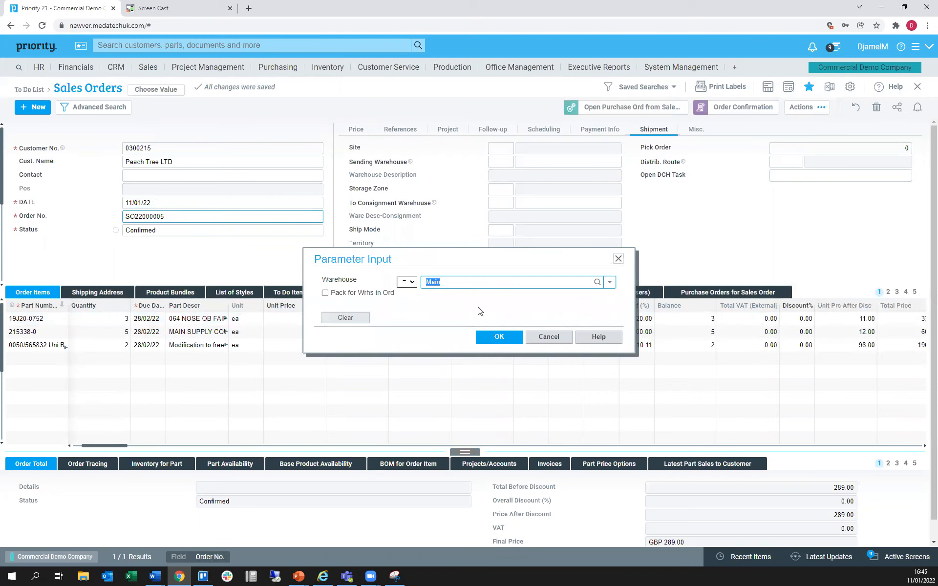
left_click(609, 284)
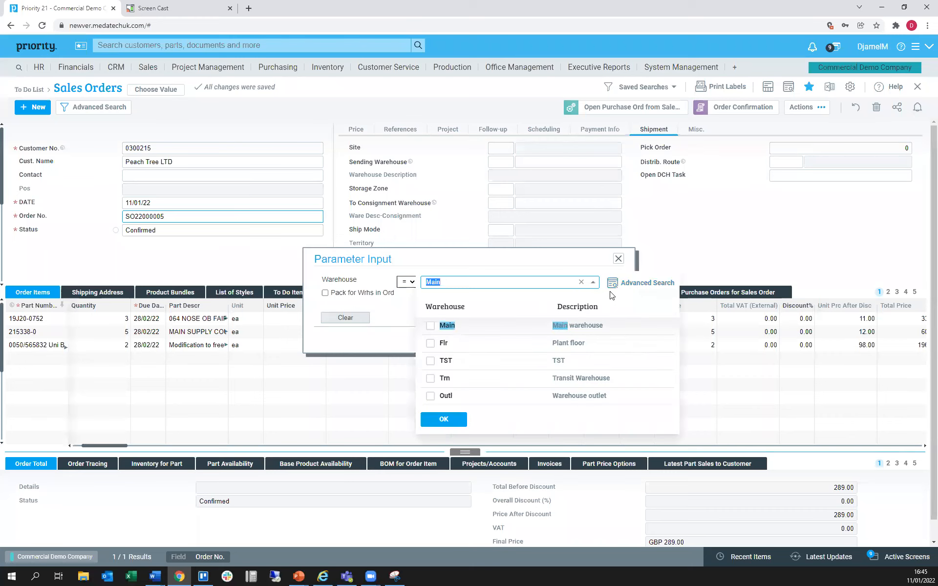
left_click(396, 319)
left_click(498, 337)
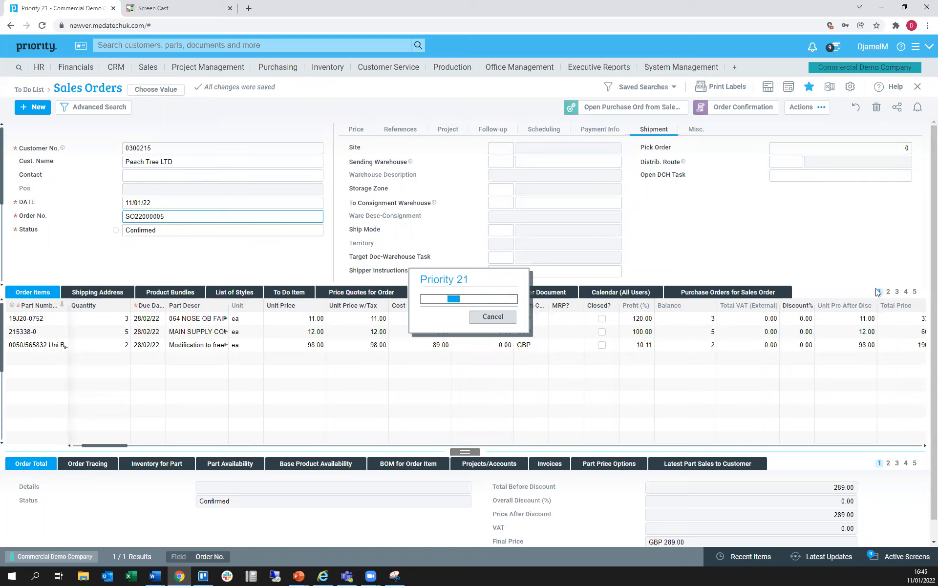
Try to run the inventory allocation for the same sales order a second time
left_click(806, 106)
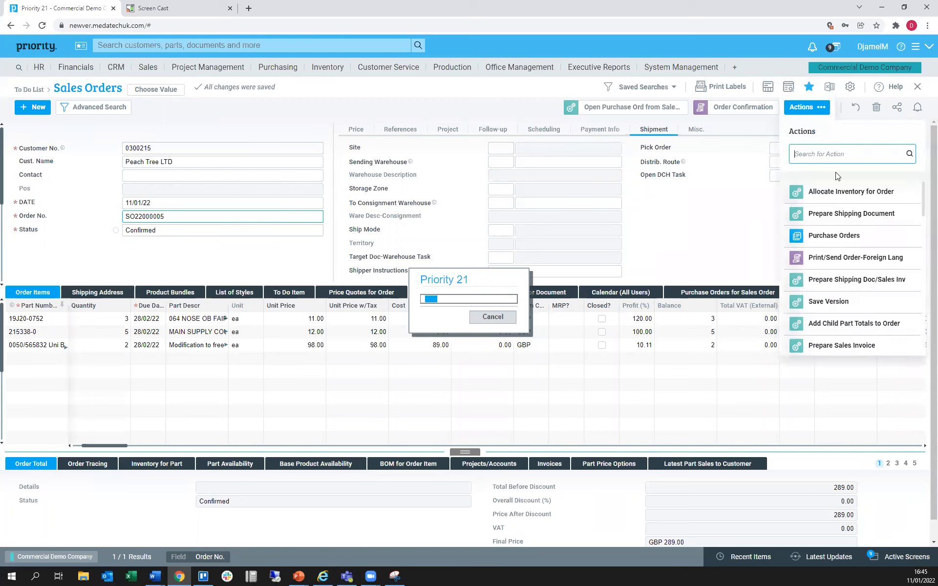
left_click(849, 197)
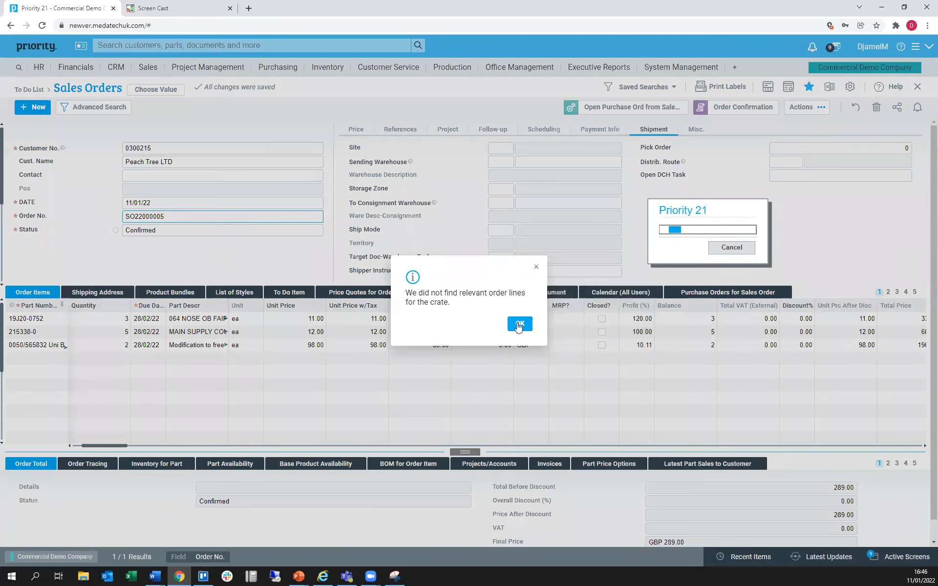
left_click(517, 324)
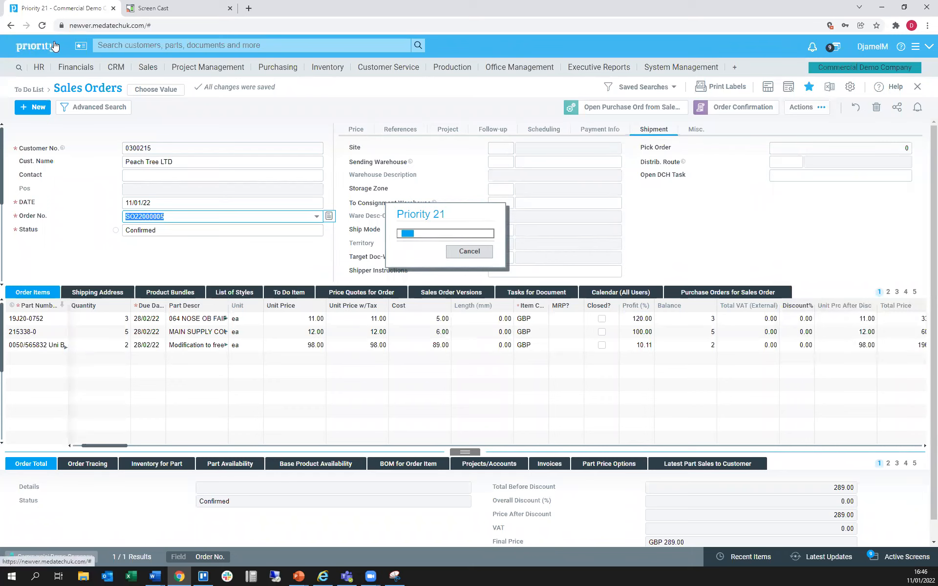
Open the Packing Slip form from the sales inventory transactions
left_click(333, 75)
left_click(333, 74)
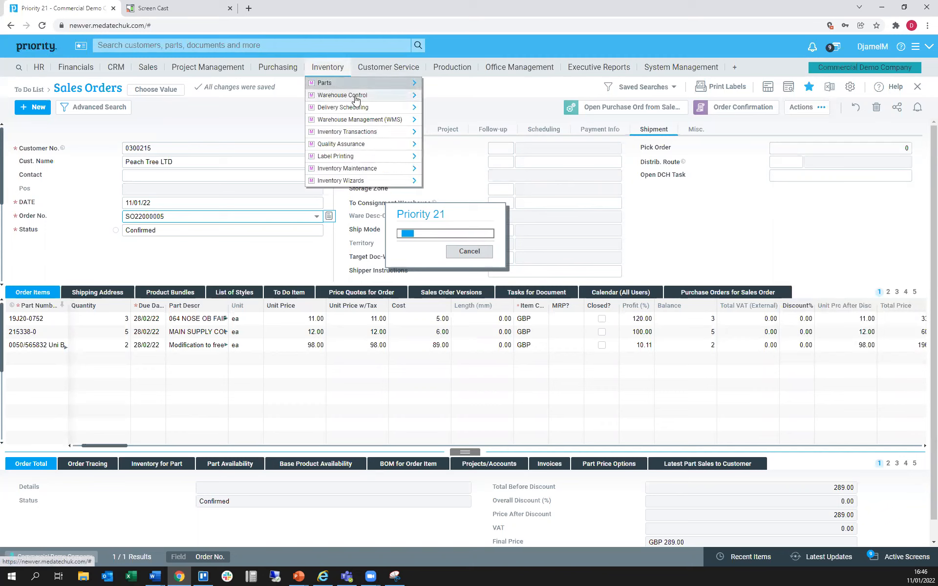
mouse_move(373, 132)
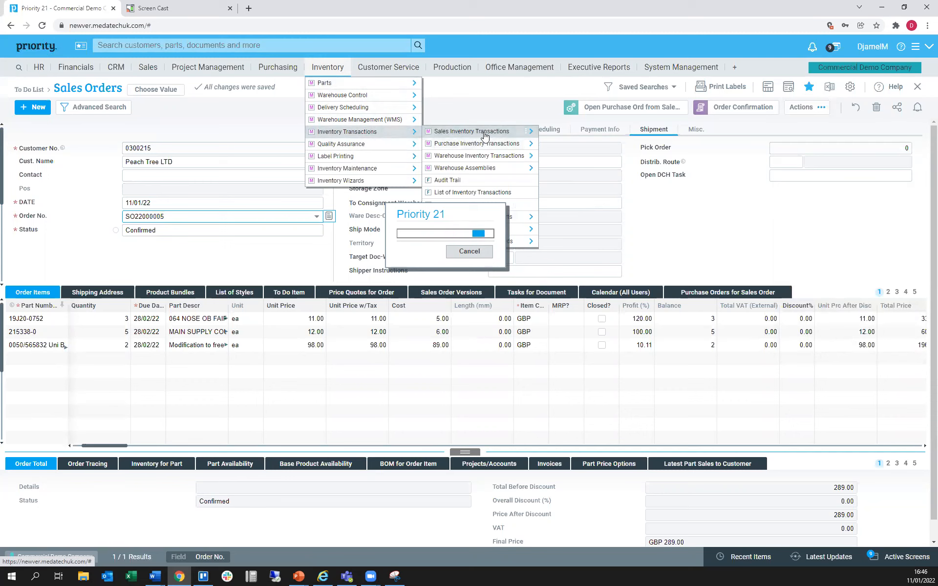
mouse_move(484, 133)
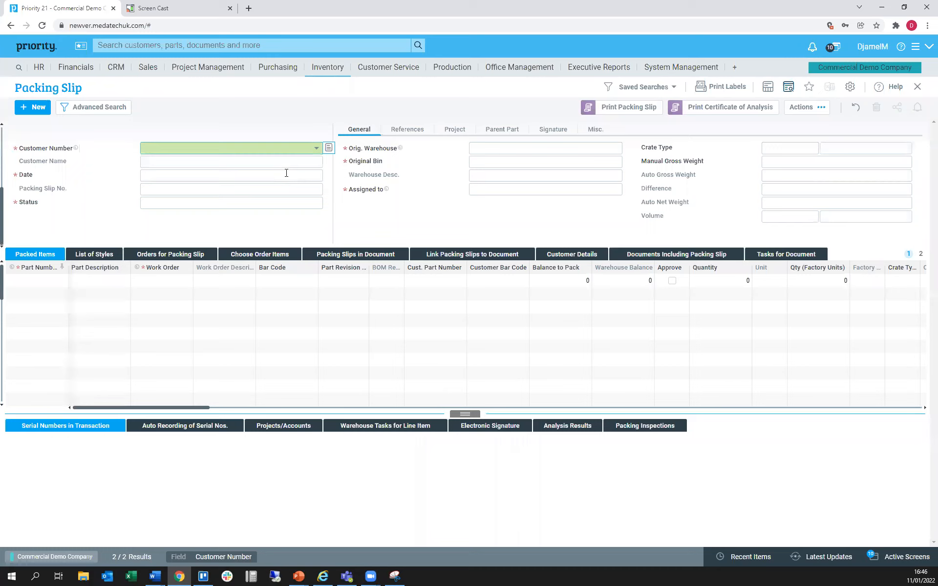
Search the packing slips for customer Peach Tree LTD
left_click(316, 149)
left_click(229, 151)
left_click(205, 147)
left_click(258, 196)
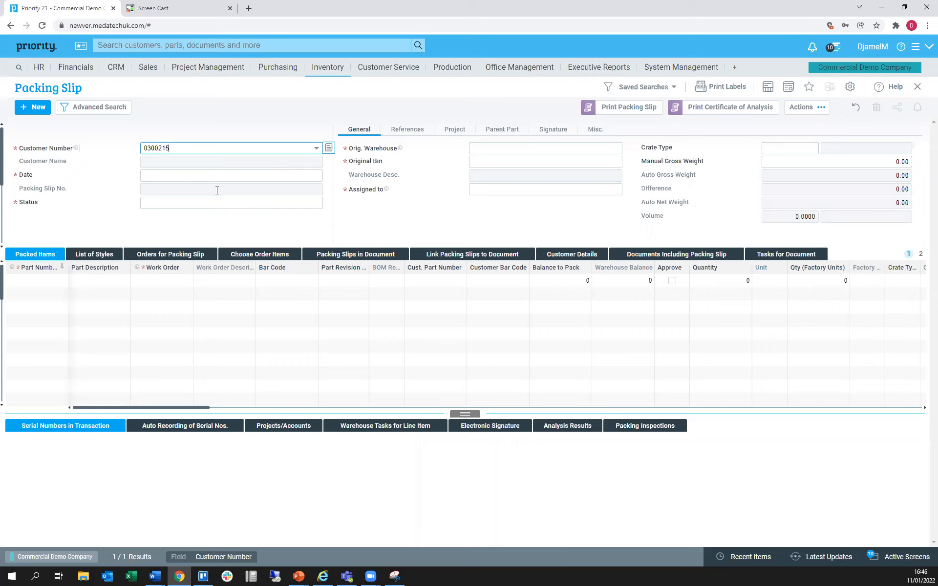
key("Escape")
key("F11")
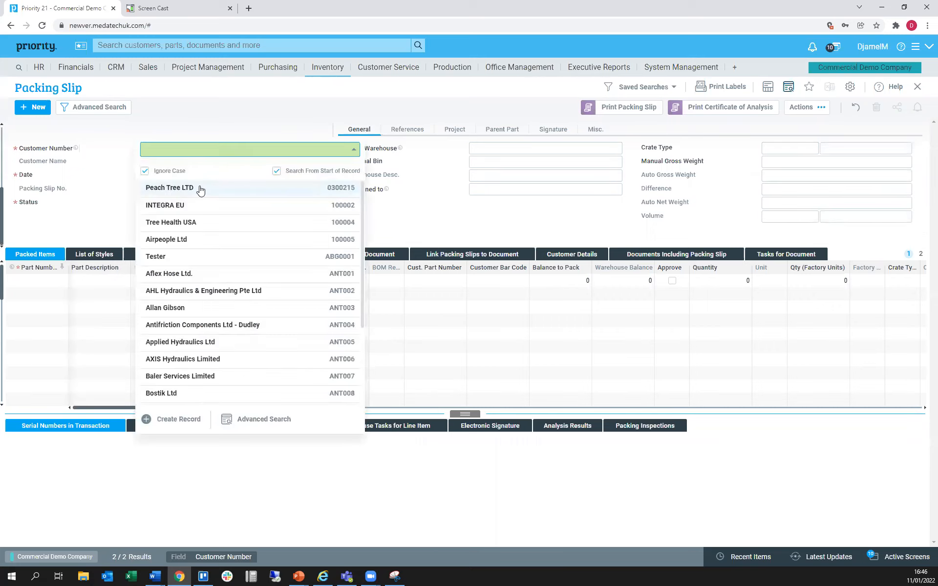
left_click(201, 188)
key("Return")
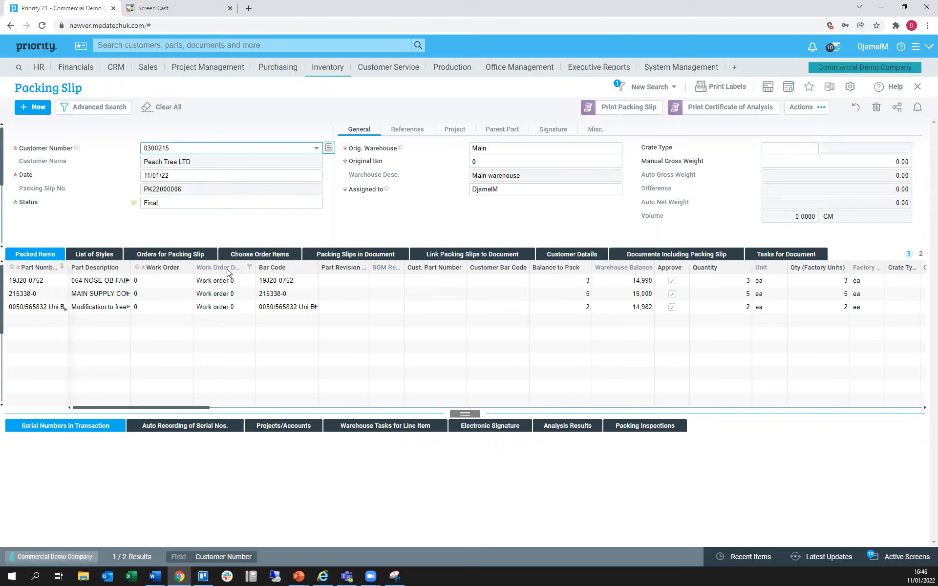
Look through Peach Tree LTD's packing slips and return to the one dated 11/01/22
key("Page_Down")
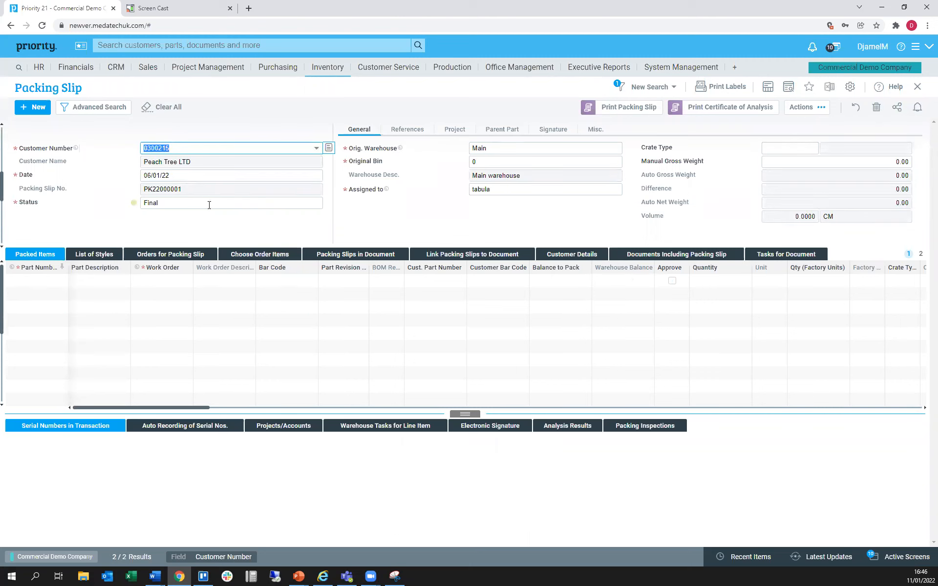
key("Page_Up")
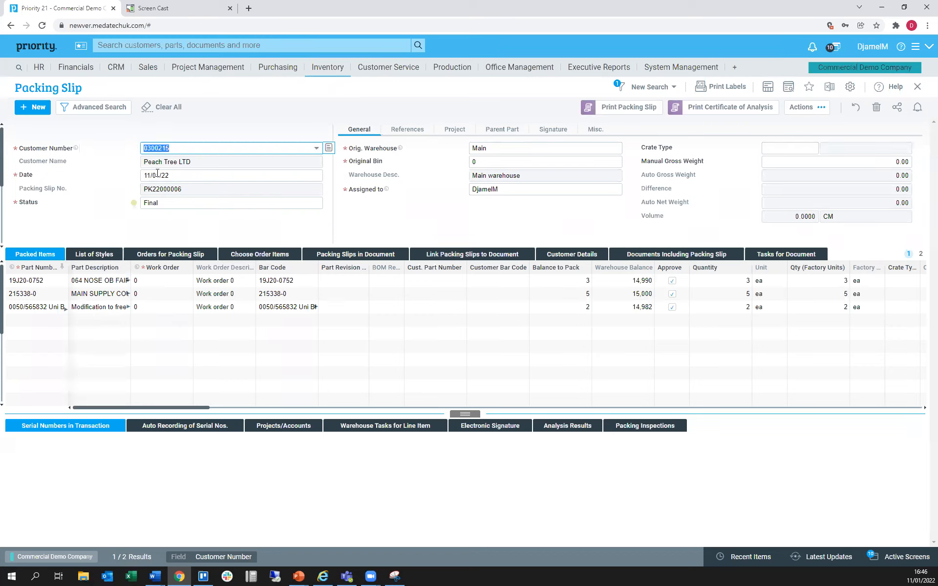
key("Tab")
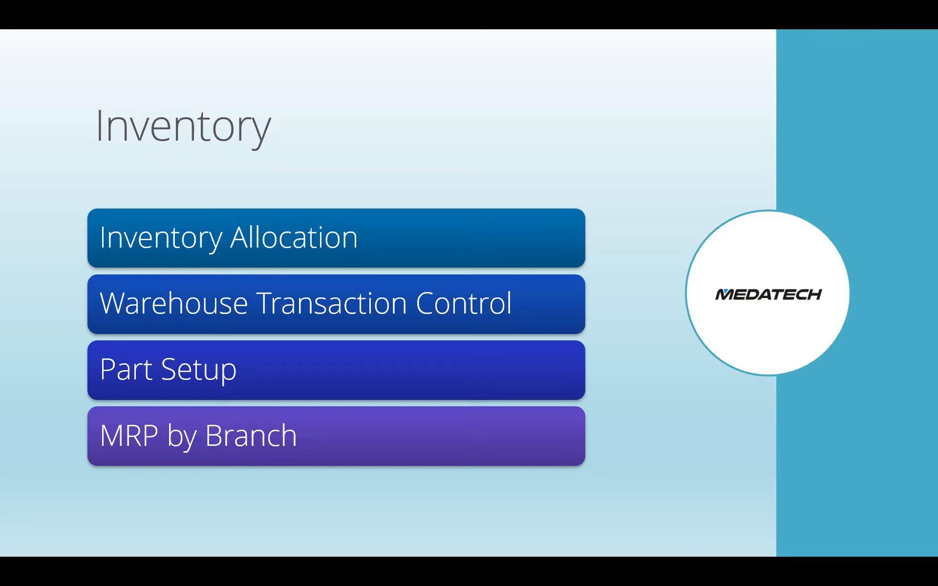
Switch from the Inventory presentation slide back to Priority in the browser
key("super+Tab")
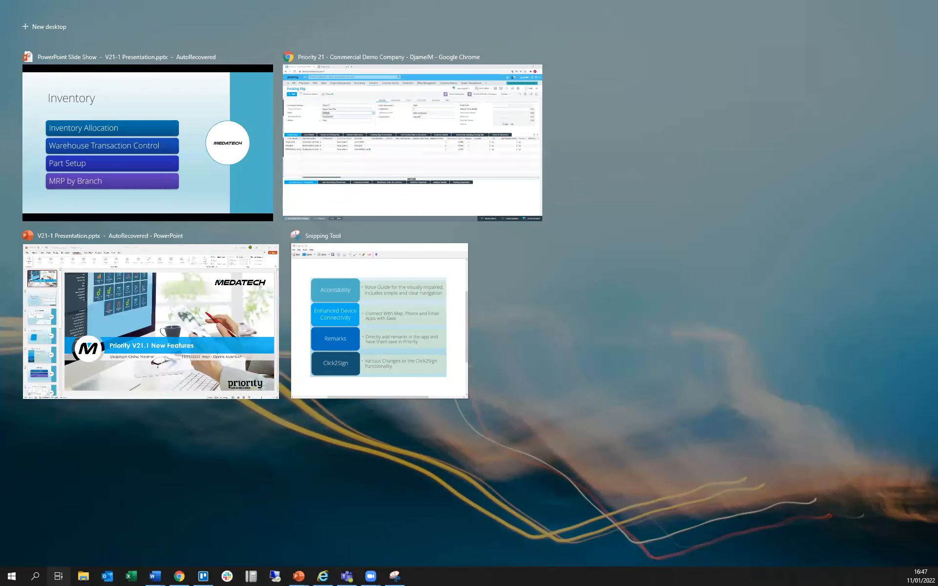
key("super+Tab")
key("super+Tab")
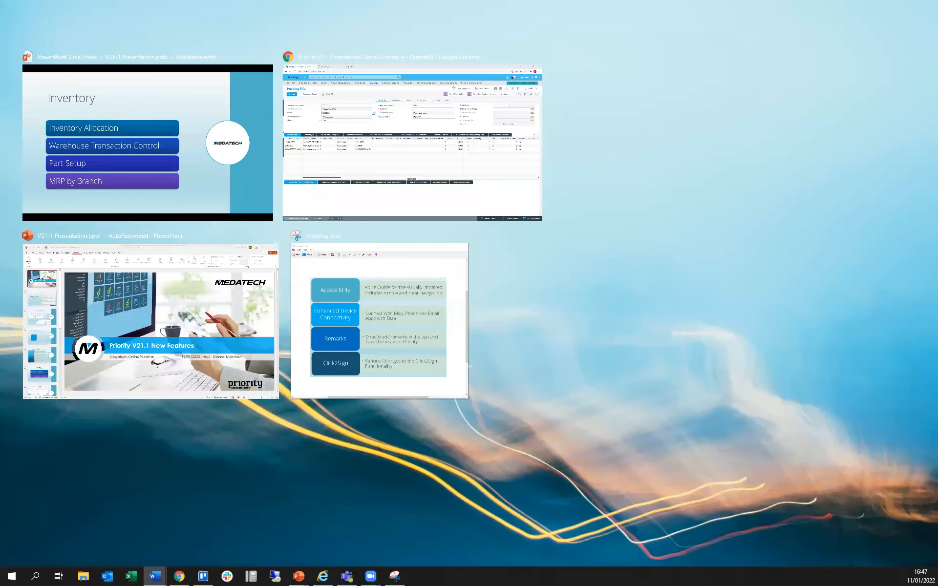
key("super+Tab")
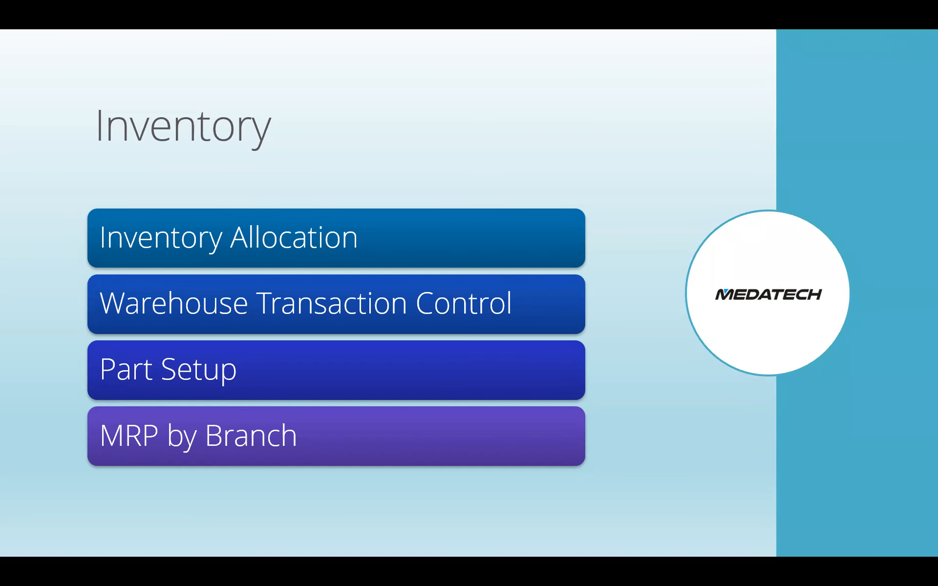
key("alt+Tab")
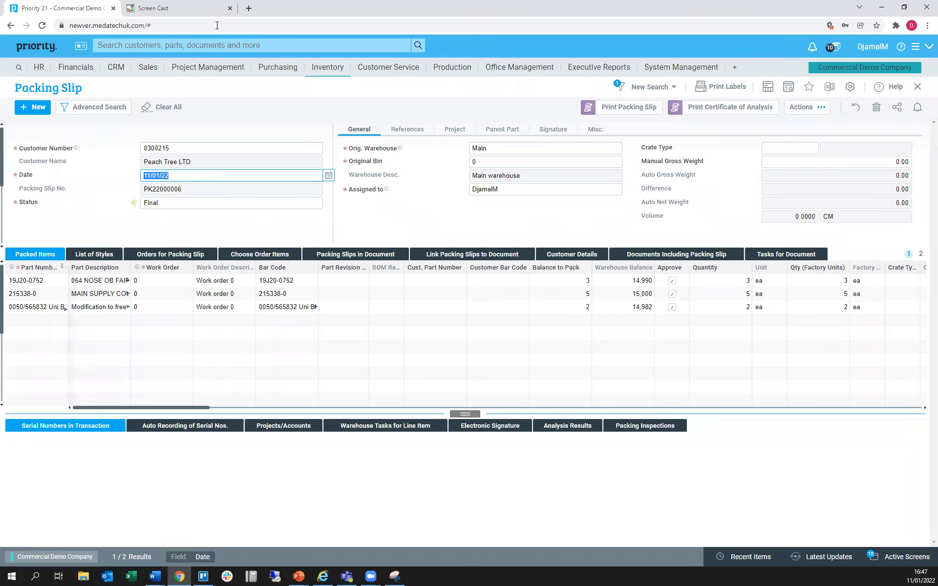
Start Part Setup from the home page and enter part number SmlGAS03903 with the description Small Gasket
left_click(37, 46)
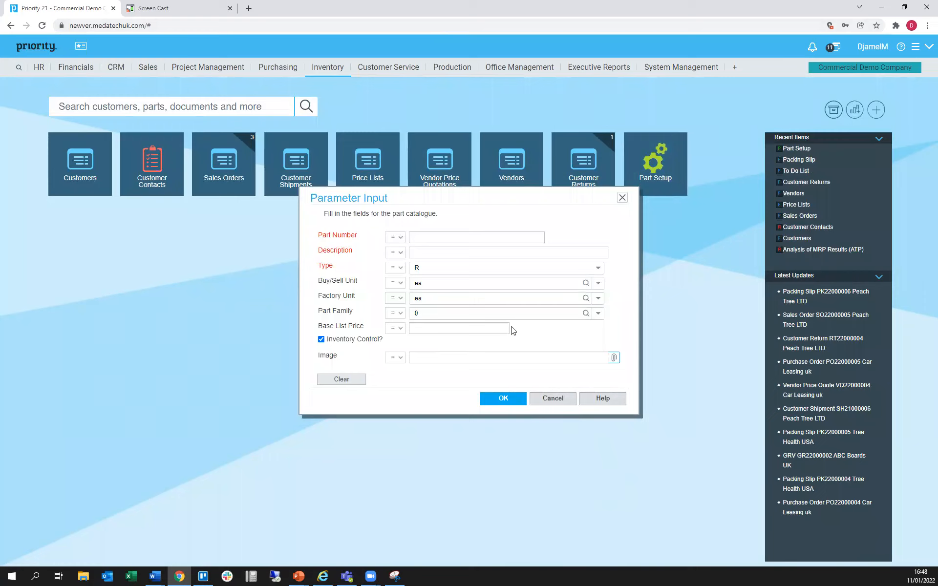
left_click(425, 235)
type("SmlGAS03903")
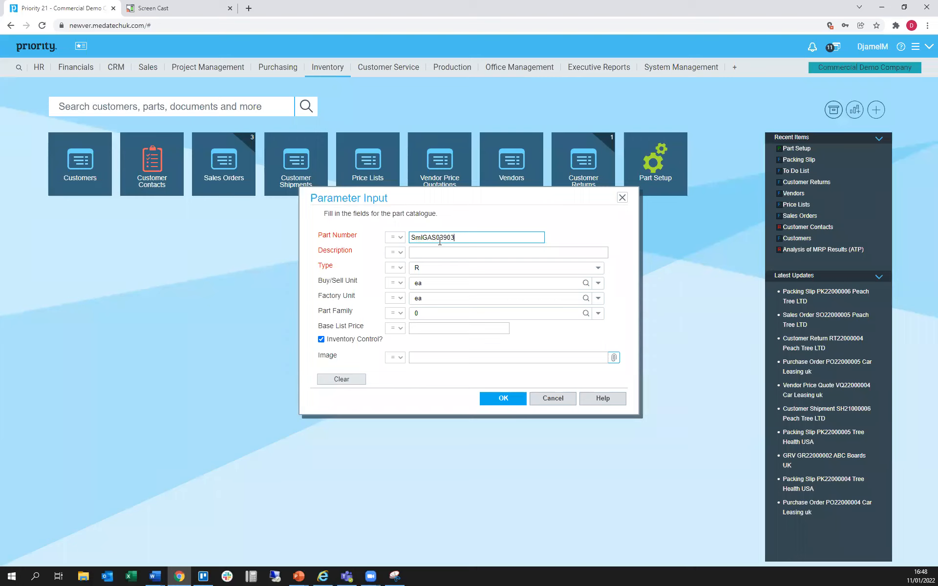
left_click(423, 253)
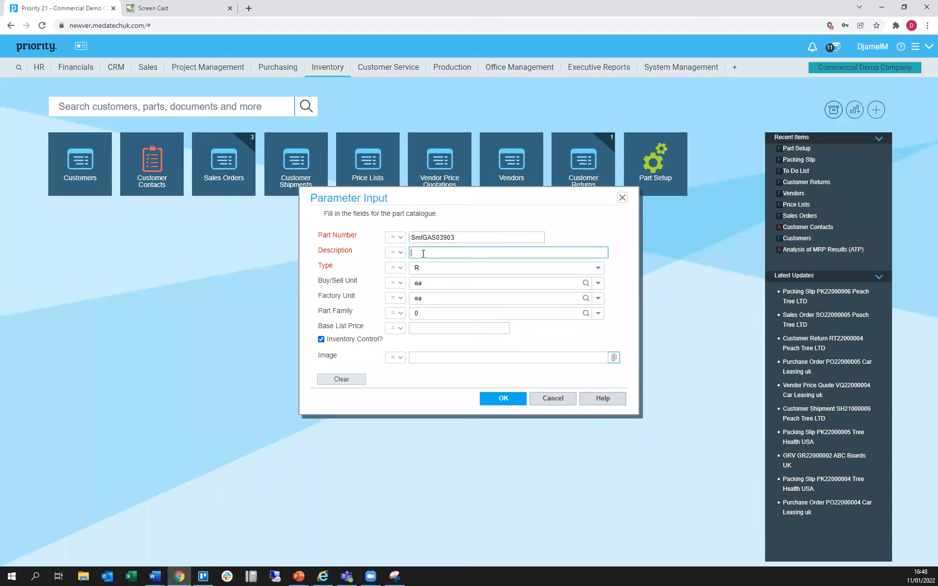
type("Small Gaske")
key("Tab")
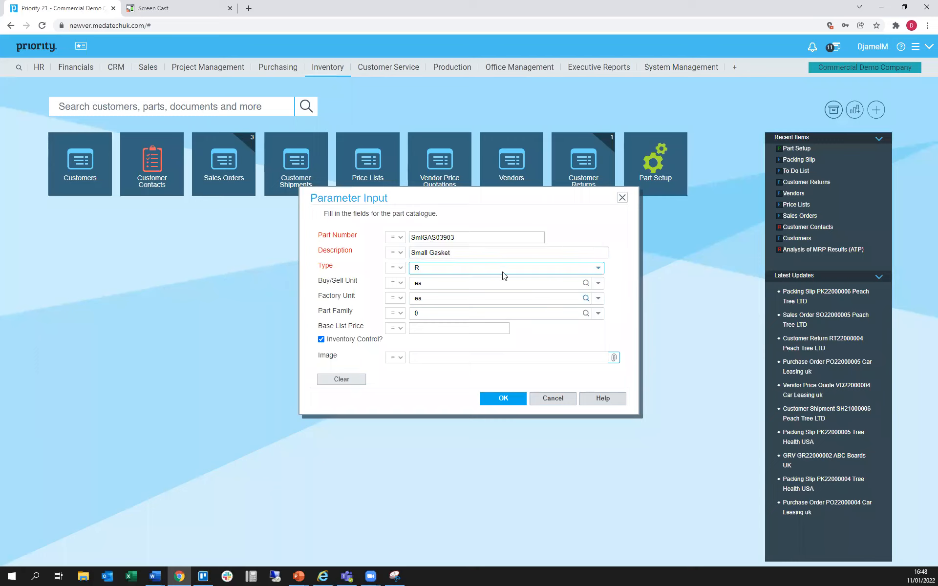
Set the new part's type to P and choose the default part family
left_click(598, 267)
left_click(476, 313)
left_click(458, 284)
left_click(488, 299)
left_click(598, 314)
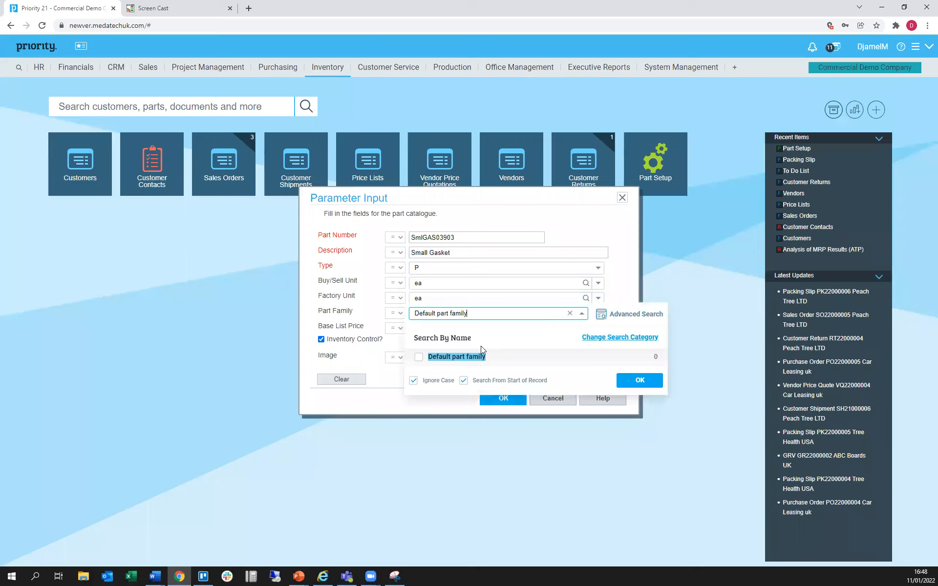
left_click(456, 356)
left_click(442, 329)
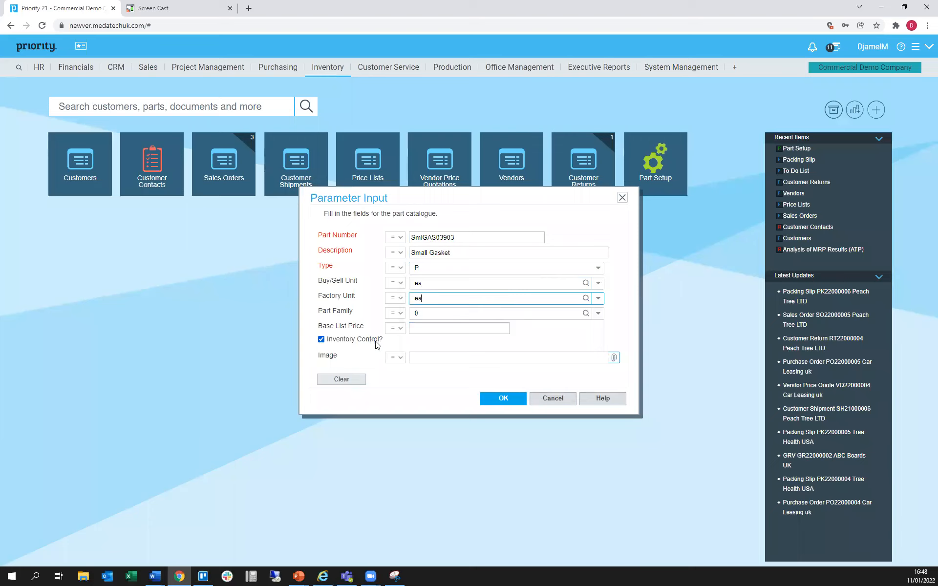
Attach the Ward.PNG picture as the part's image and submit the part catalogue fields
left_click(447, 357)
left_click(613, 357)
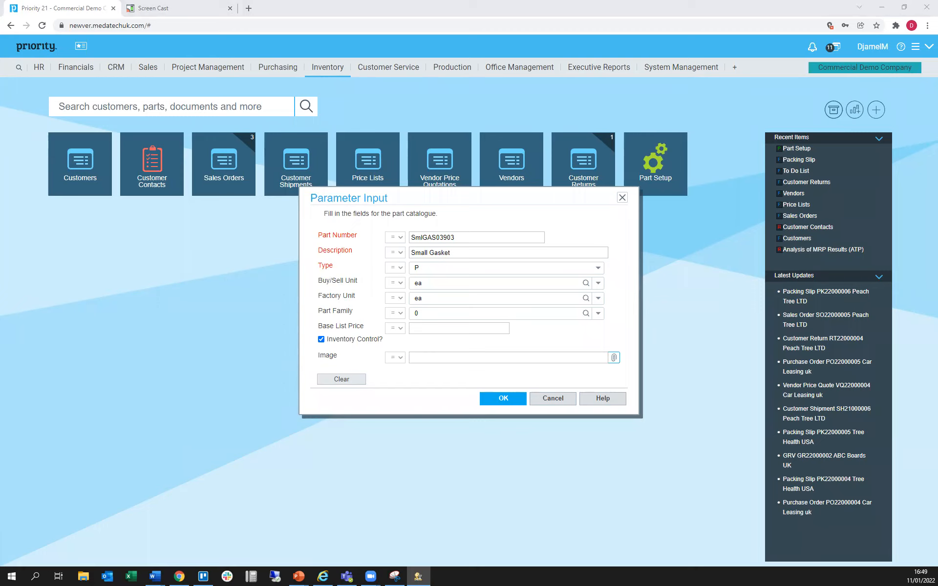
left_click(425, 554)
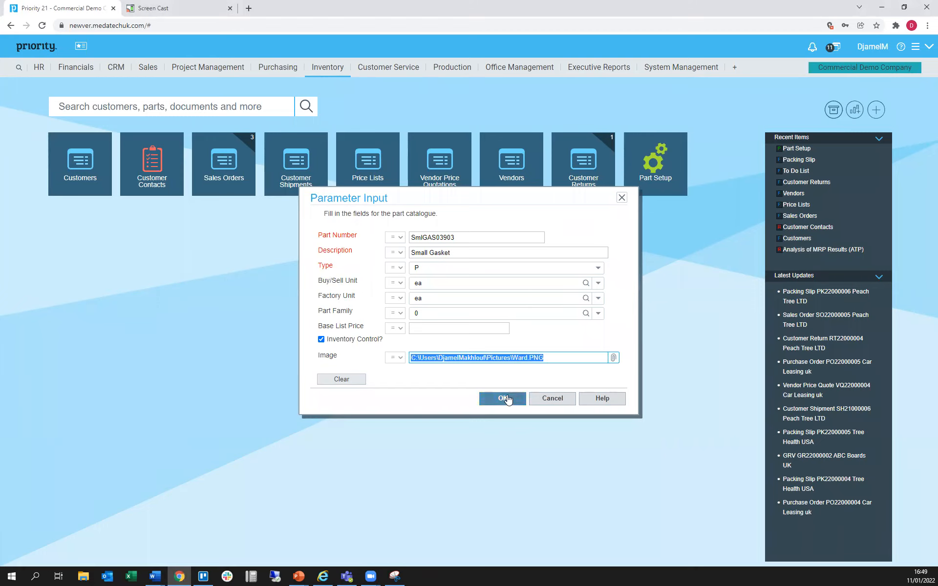
left_click(507, 403)
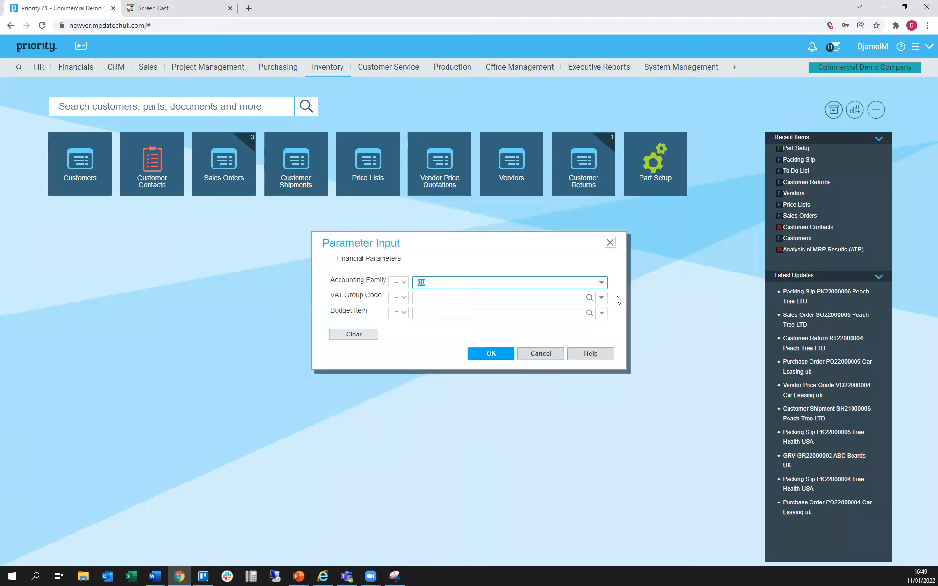
Choose VAT group code 005 (Reduced Rate) in the part's financial parameters and check the Budget Item field
left_click(601, 303)
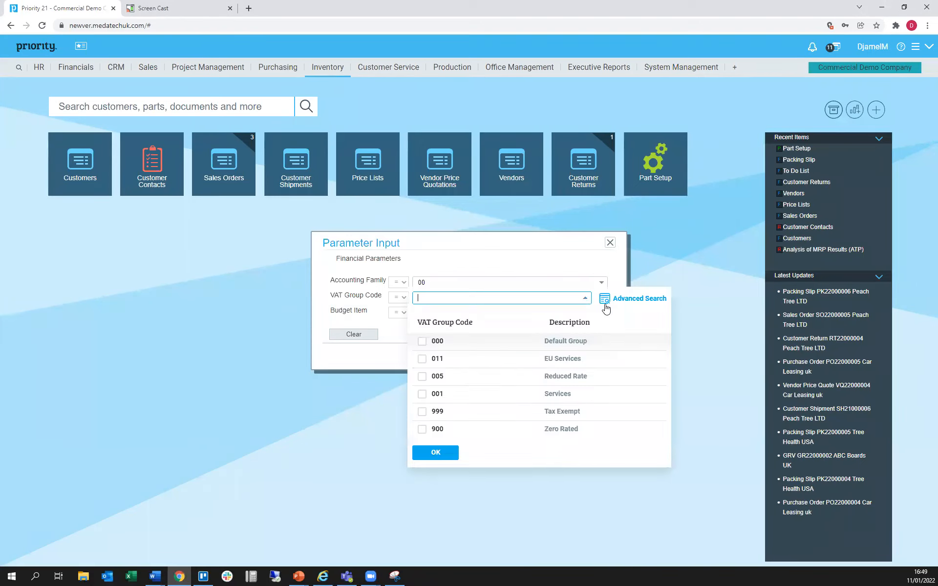
left_click(585, 377)
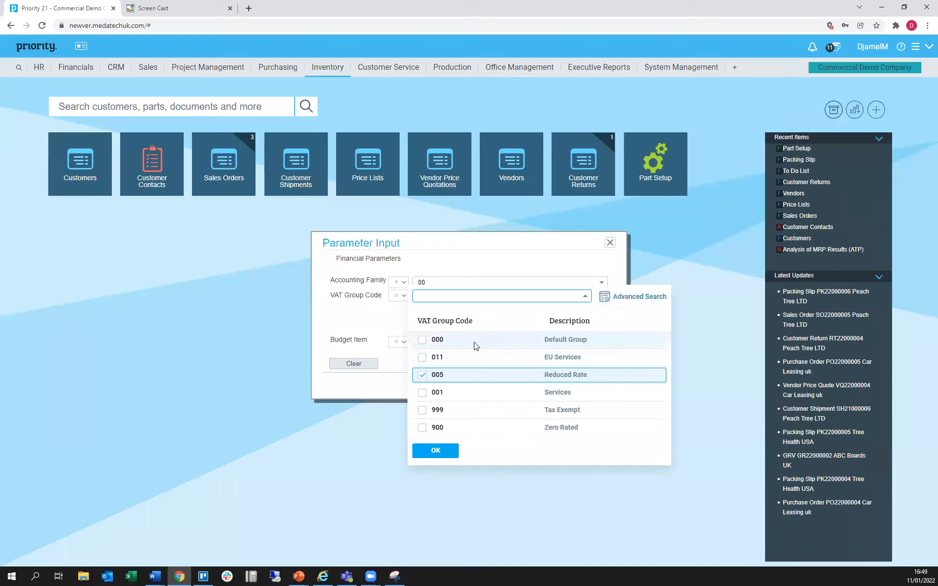
left_click(330, 325)
left_click(601, 343)
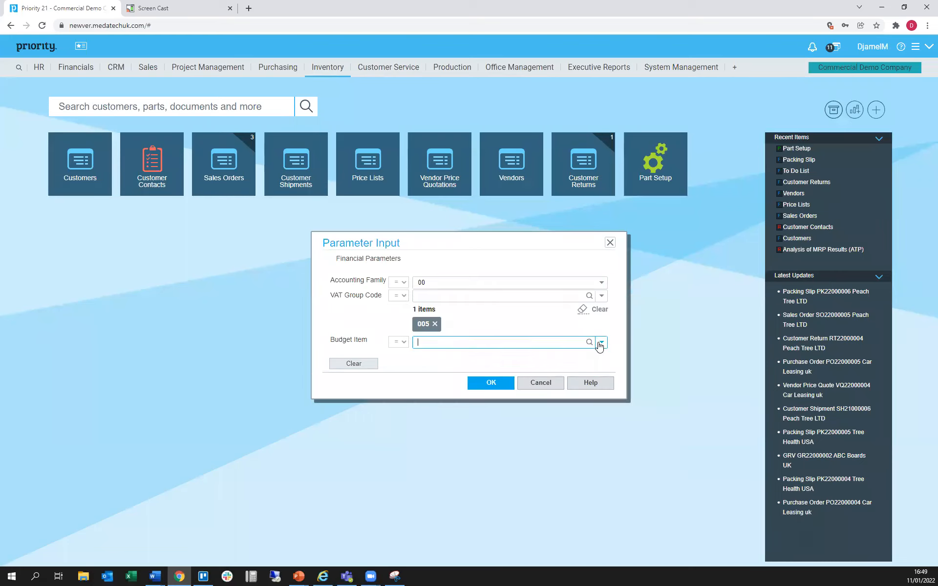
left_click(506, 314)
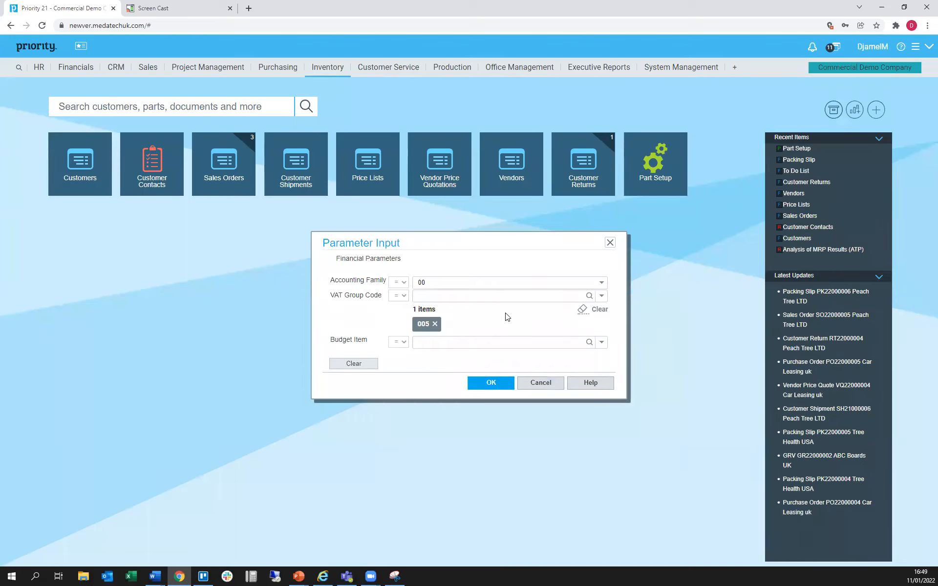
Check the Accounting Family options, keep 00, and submit the part's financial parameters
left_click(602, 283)
left_click(602, 283)
left_click(488, 379)
left_click(504, 382)
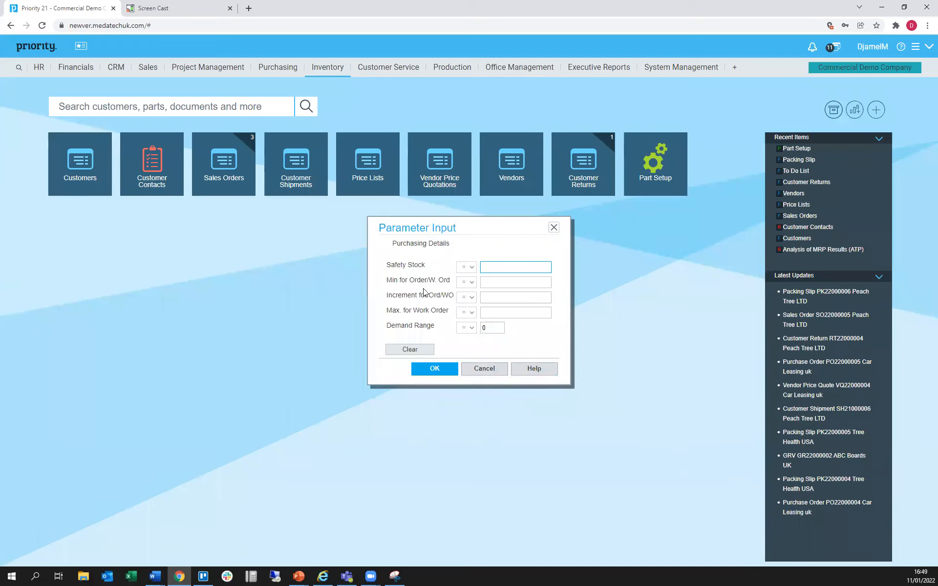
Submit the purchasing details with safety stock 150, order minimum 10, order increment 5 and work order maximum 20
type("150")
left_click(502, 283)
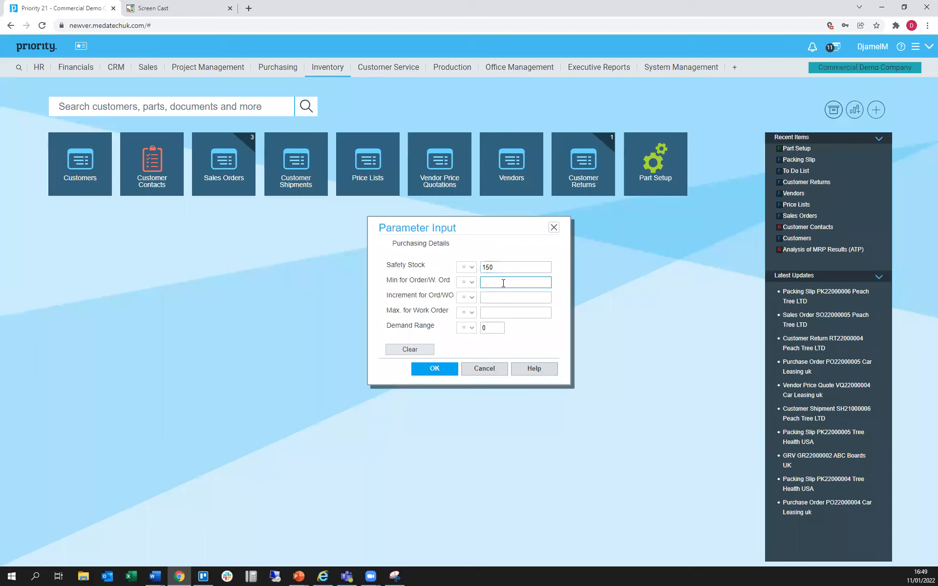
type("10")
left_click(499, 295)
type("5")
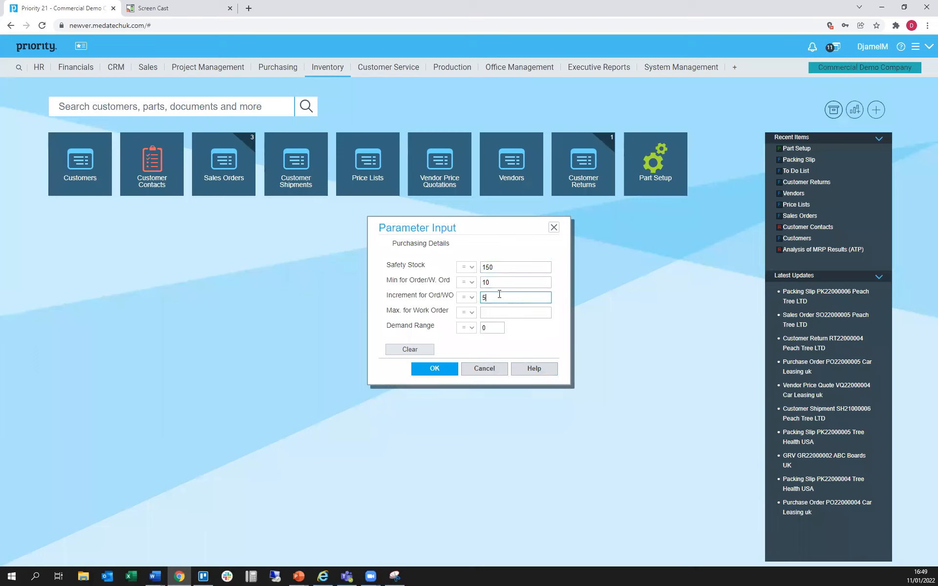
left_click(499, 310)
left_click(499, 316)
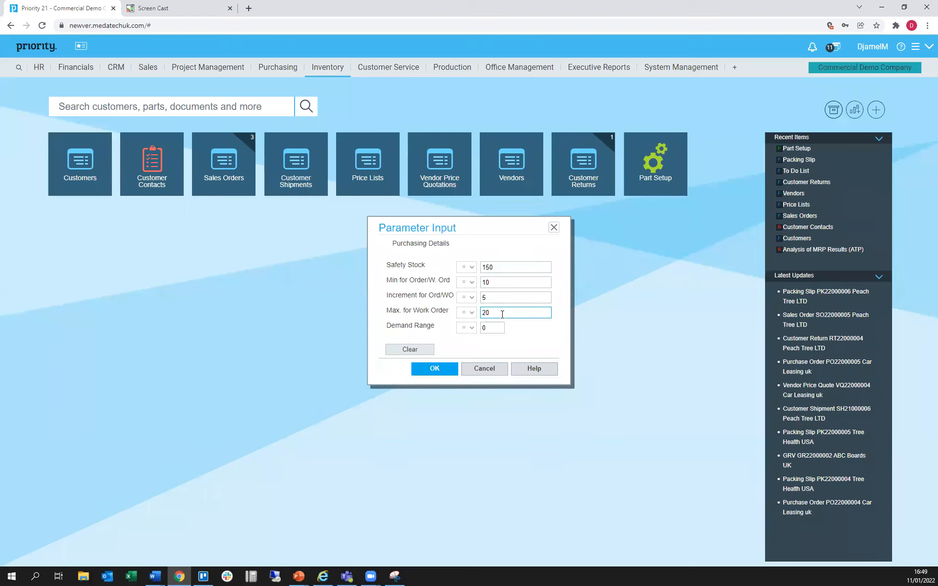
left_click(495, 326)
left_click(442, 374)
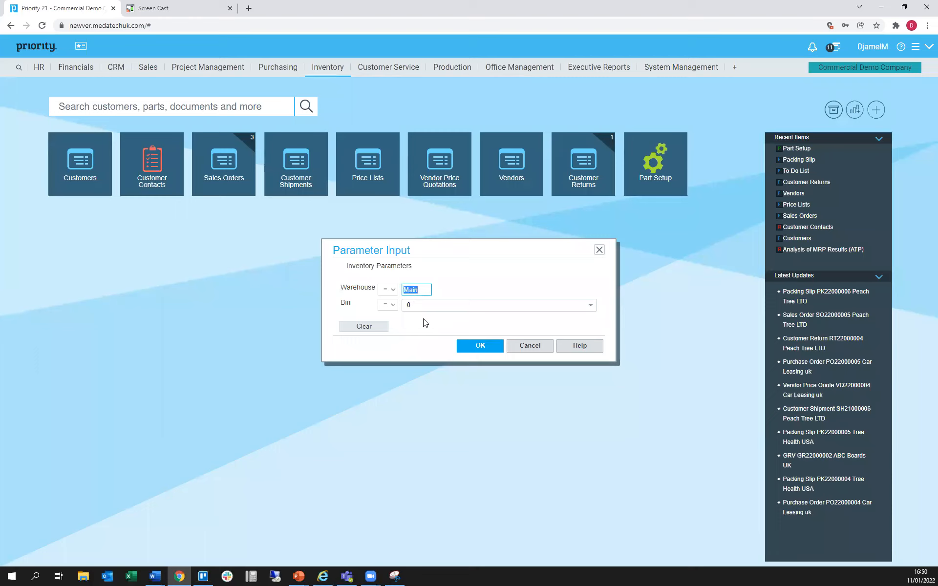
Check the Bin options and submit the inventory parameters with warehouse Main and bin 0
left_click(590, 305)
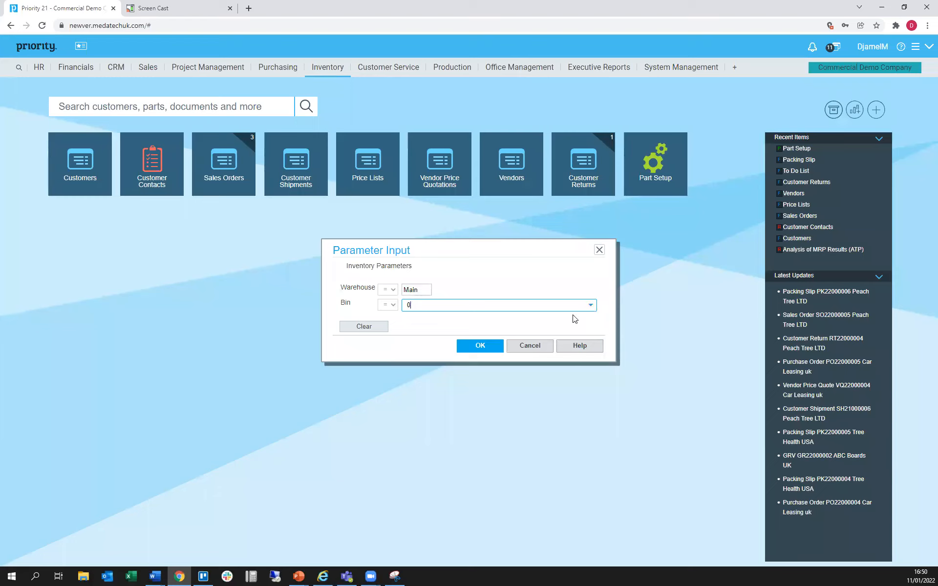
left_click(591, 307)
left_click(572, 297)
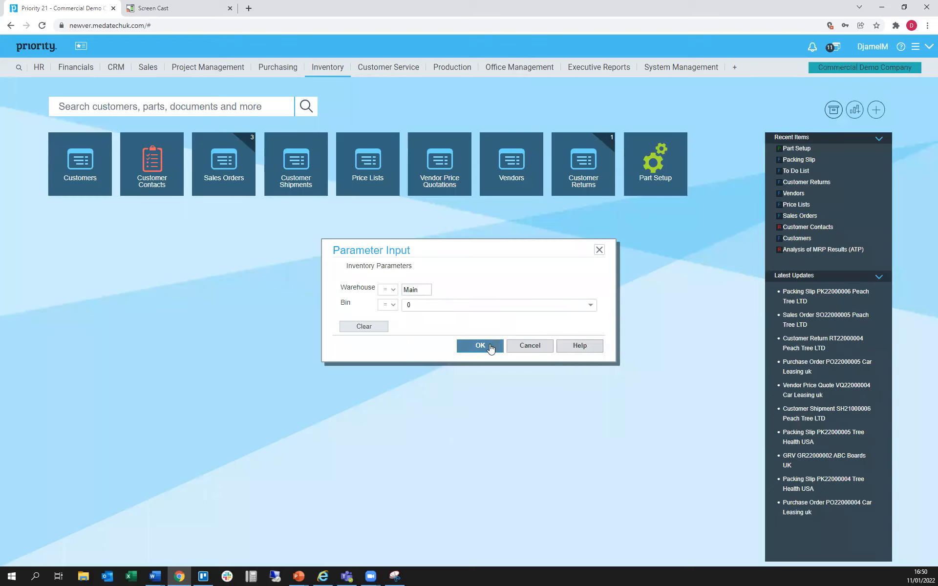
left_click(491, 346)
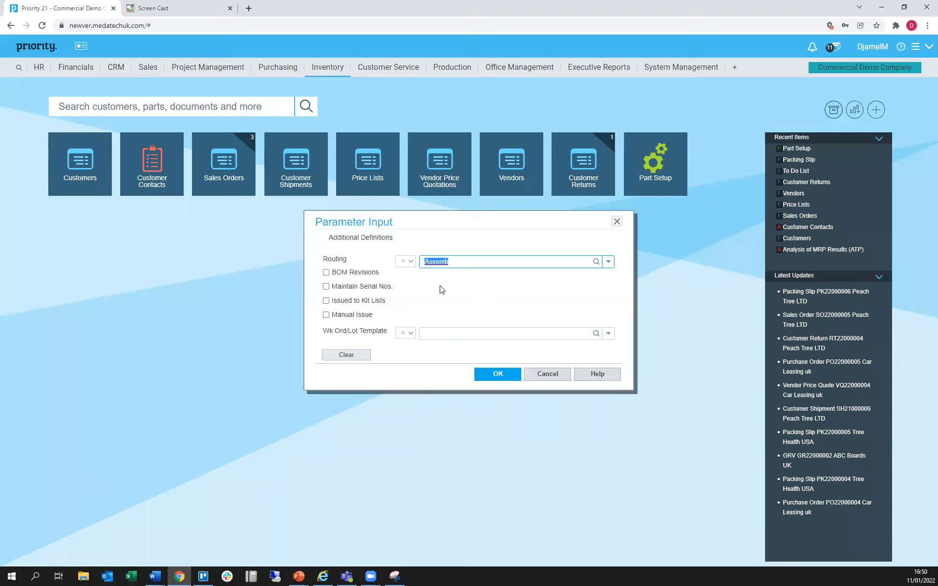
Choose Lam (Laminating) as the part's routing in the additional definitions
left_click(609, 262)
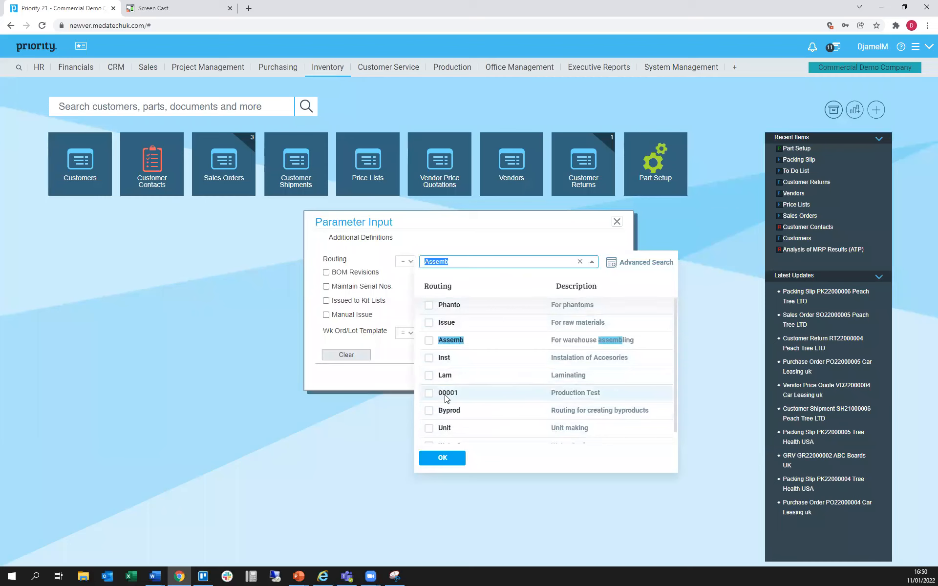
left_click(428, 375)
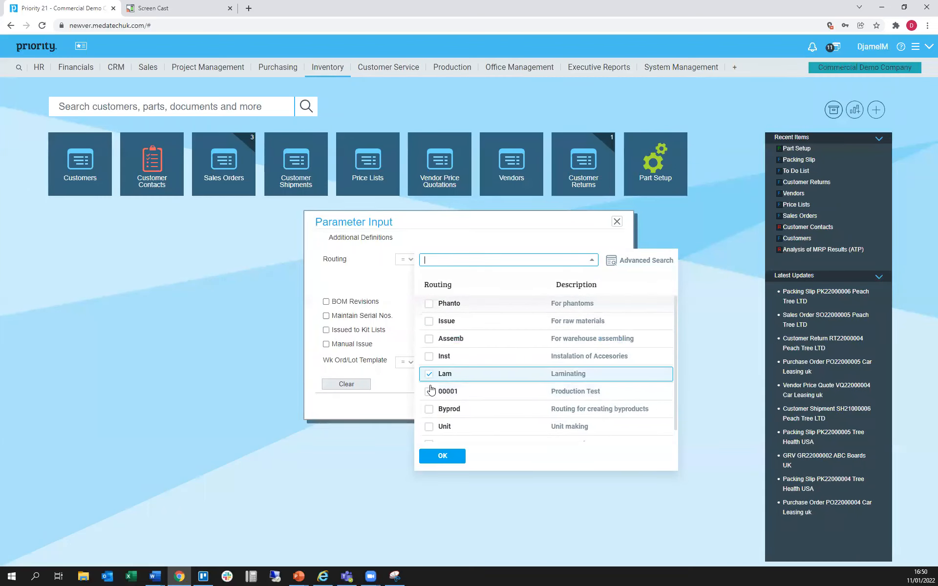
left_click(376, 272)
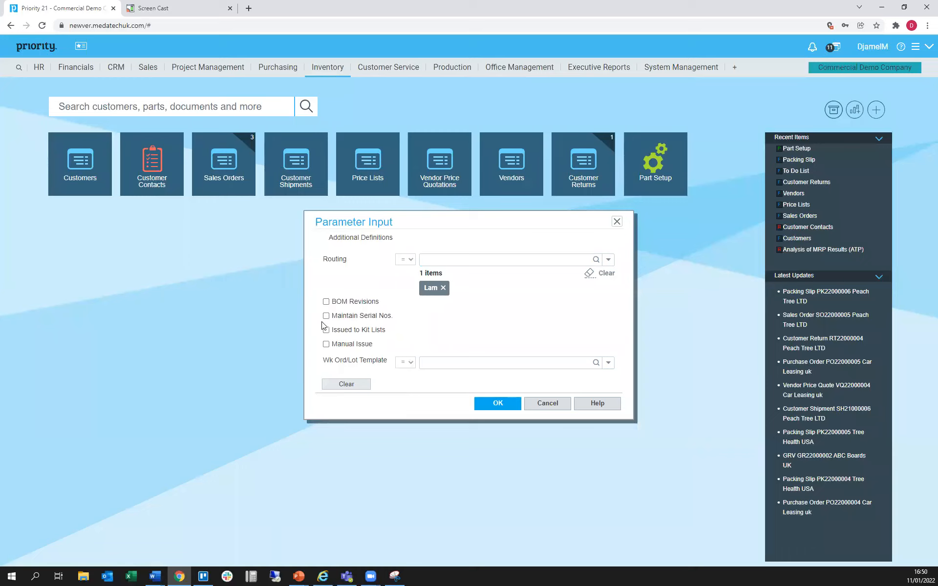
Choose the Work Order template, enable Manual Issue, and submit the additional definitions to create the part
left_click(608, 364)
left_click(611, 365)
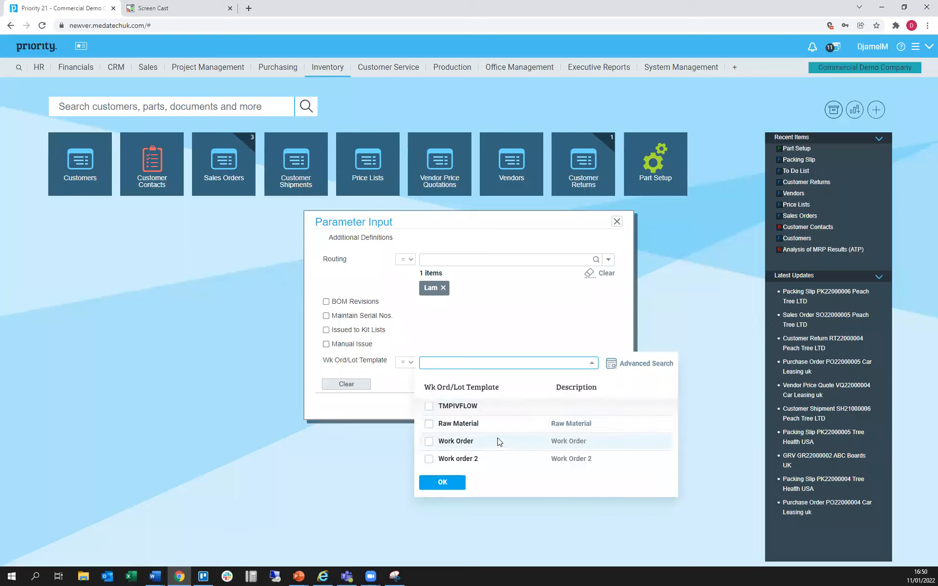
left_click(429, 442)
left_click(442, 481)
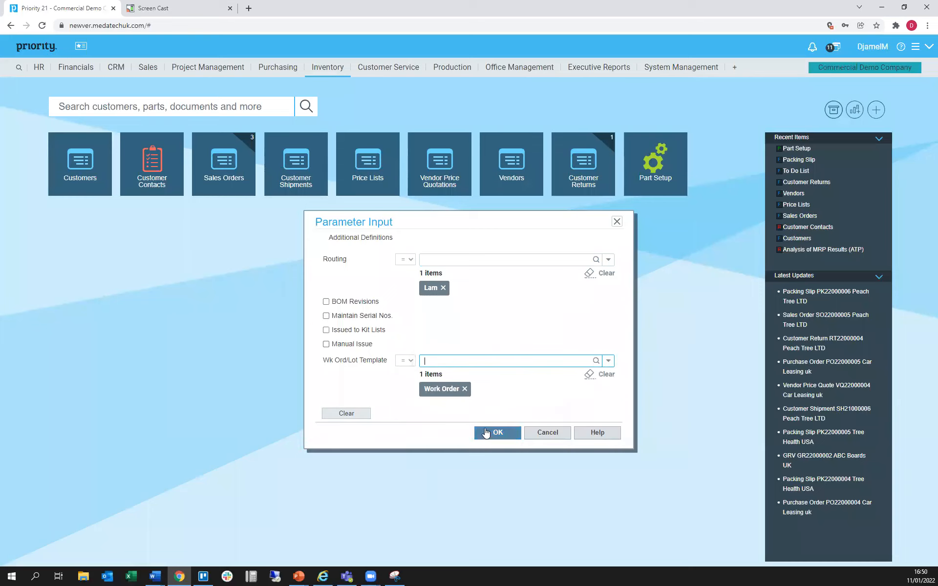
left_click(326, 344)
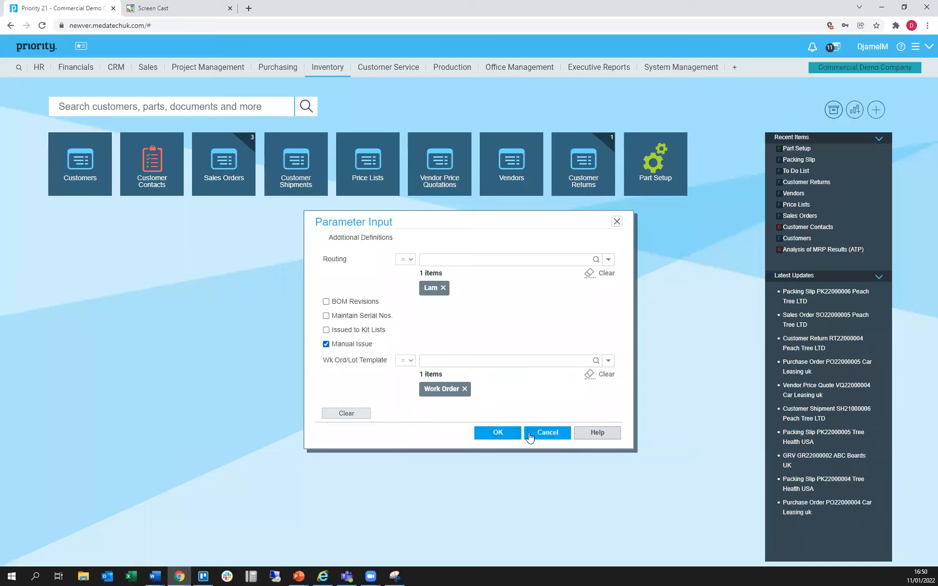
left_click(508, 434)
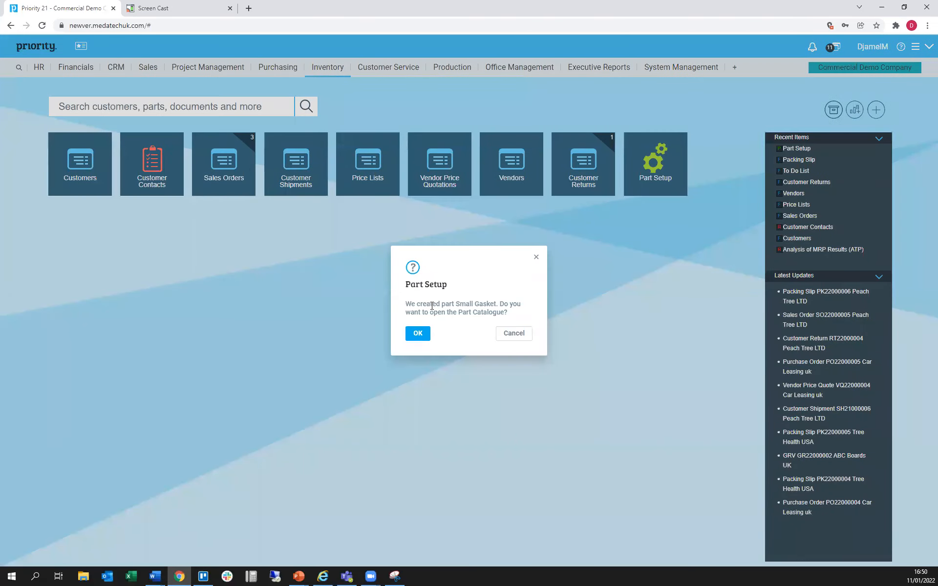
Open the new part in the Part Catalogue and review its picture, additional details, prices and costs, specs, transaction dates and availability
left_click(417, 336)
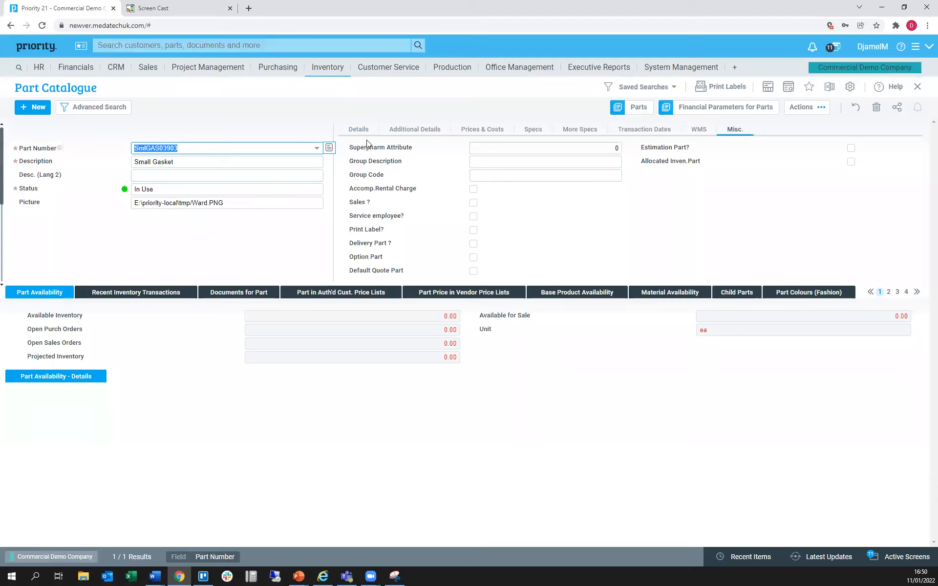
left_click(254, 205)
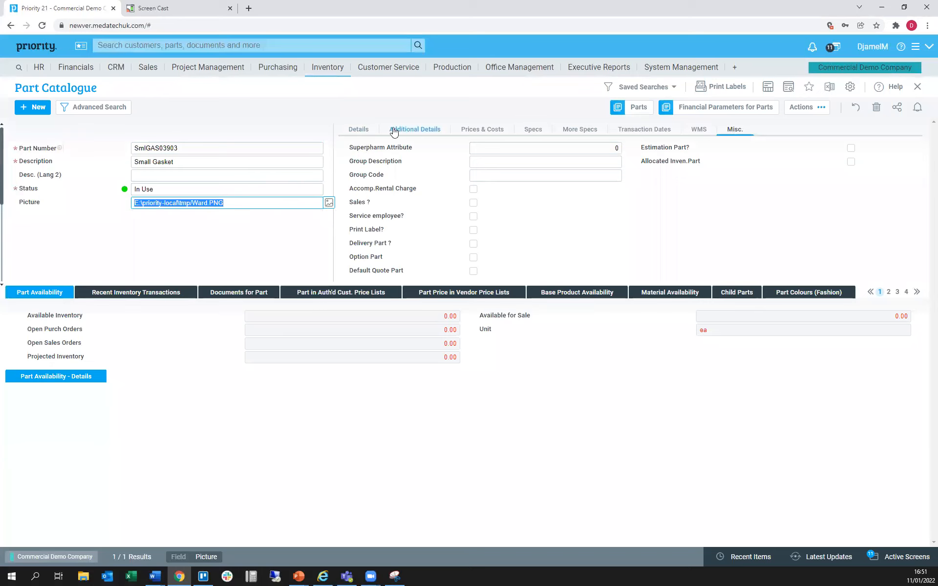
left_click(374, 130)
left_click(407, 135)
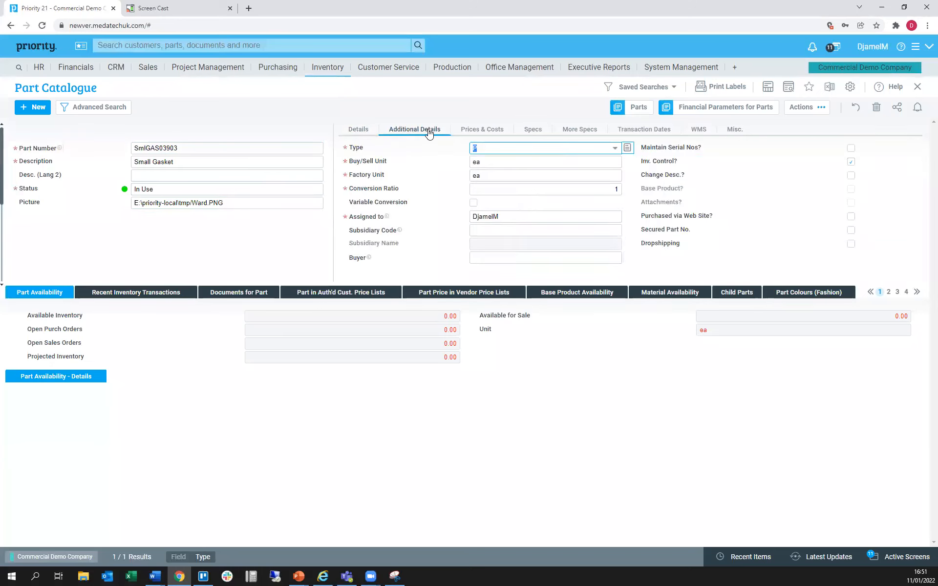
left_click(491, 129)
left_click(533, 129)
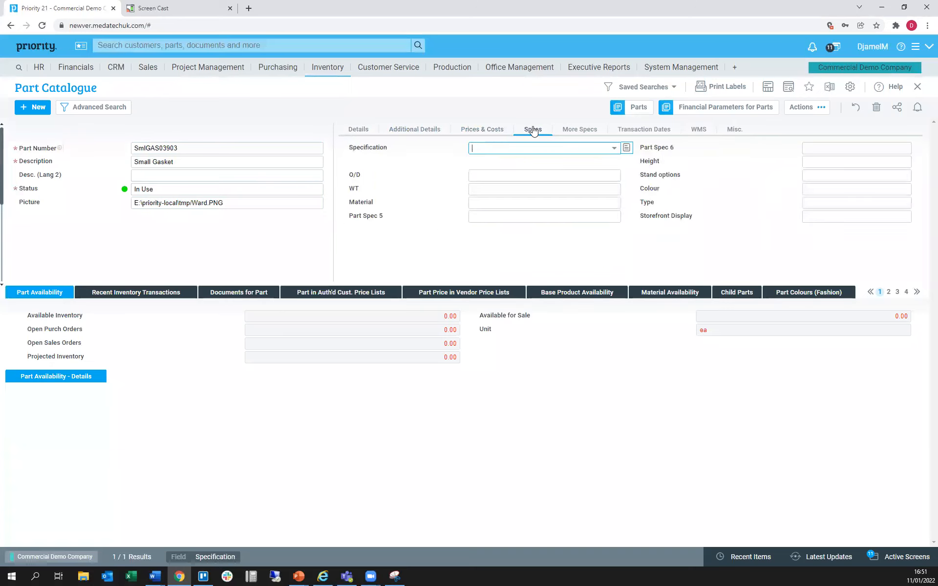
left_click(572, 132)
left_click(630, 130)
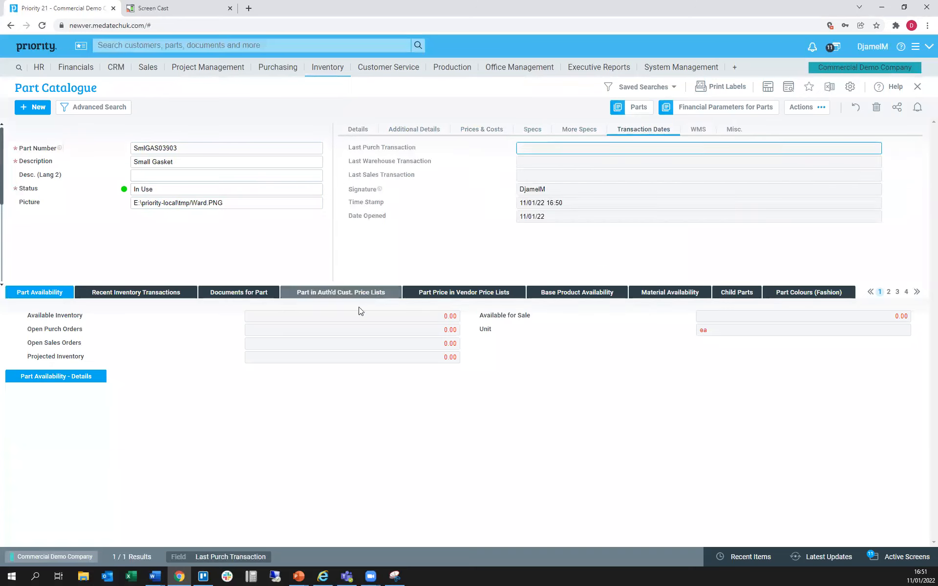
left_click(288, 314)
left_click(236, 177)
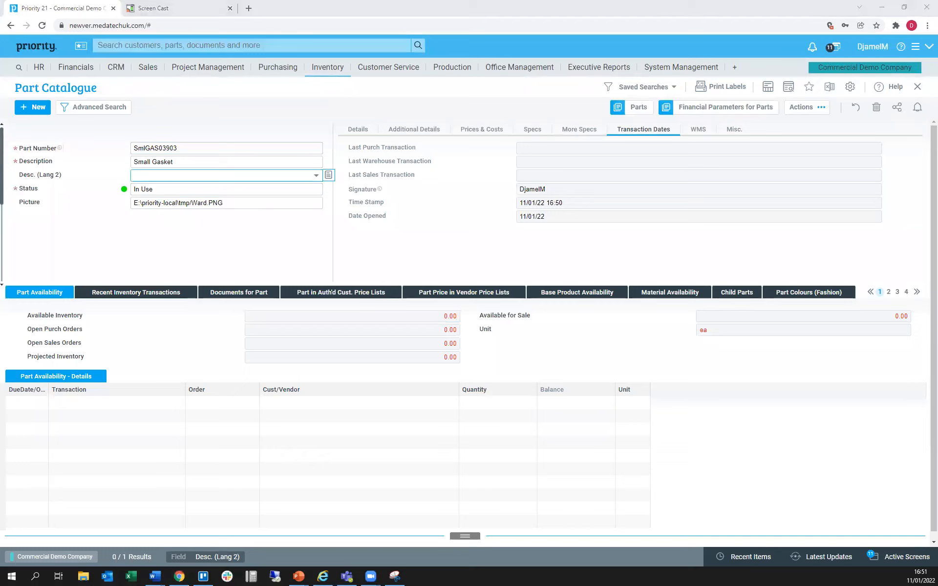
Switch to the presentation slide listing the Inventory topics
key("alt+Tab")
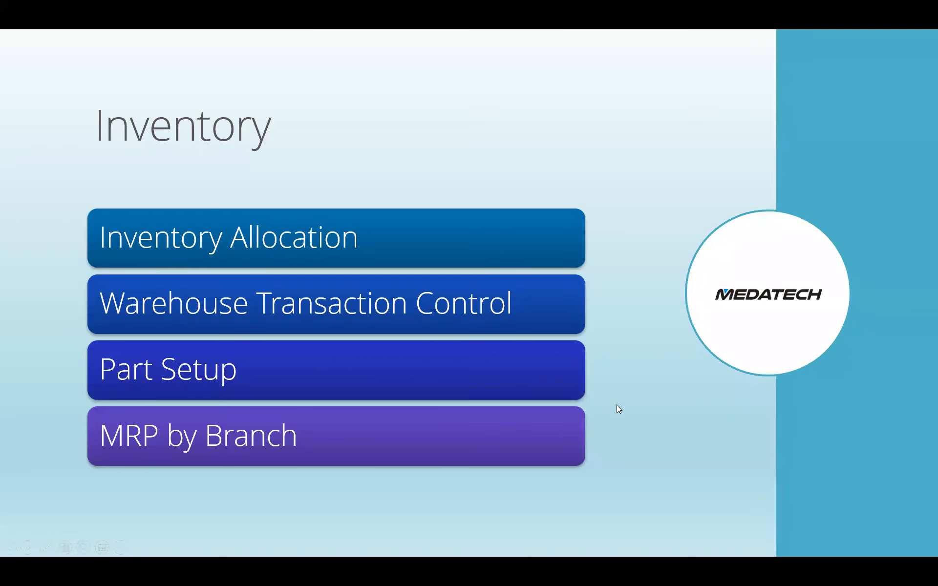